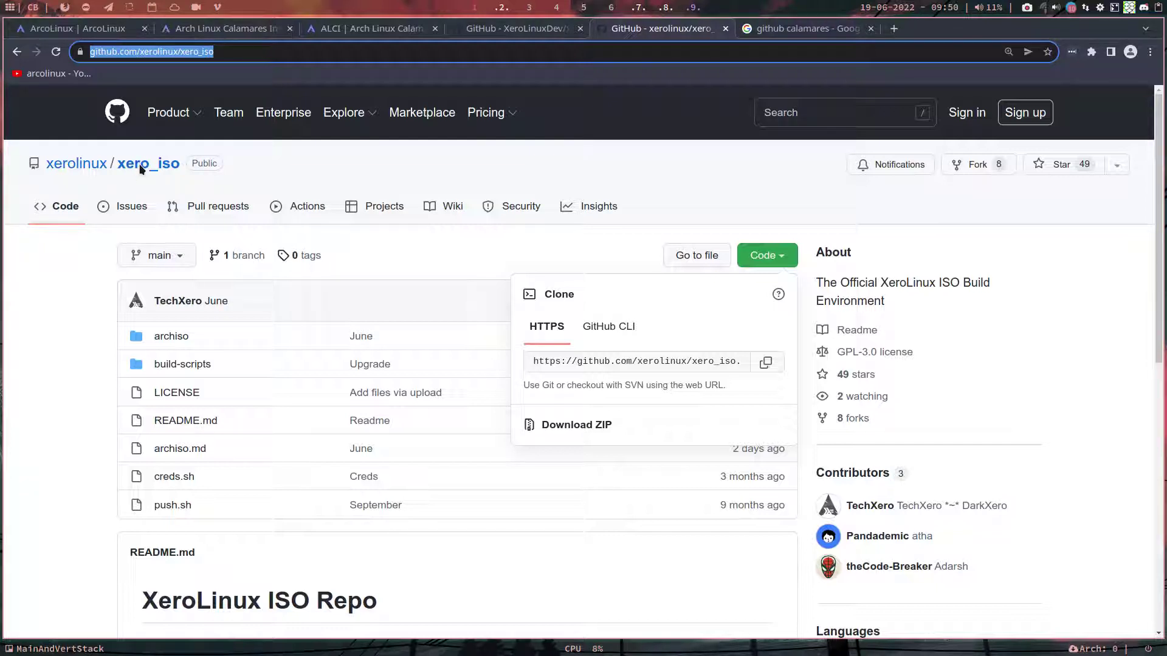
Step: Compare the XeroLinuxDev xero_iso_dev repository with xero_iso, then go to the ArcoLinux website
click(529, 30)
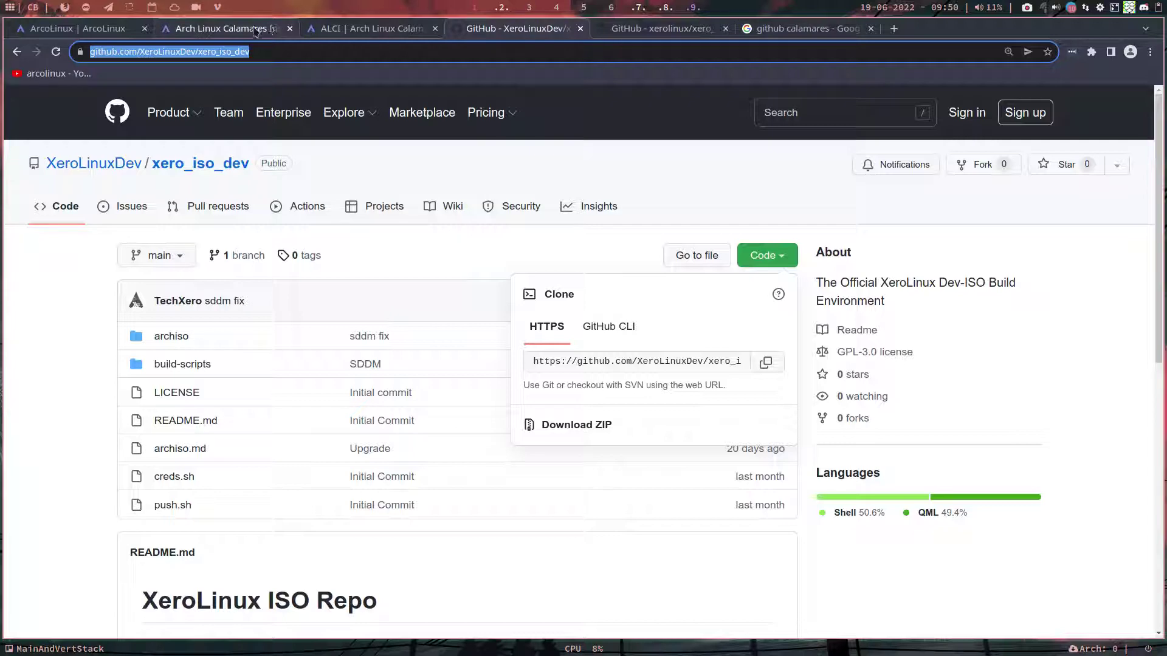
click(56, 32)
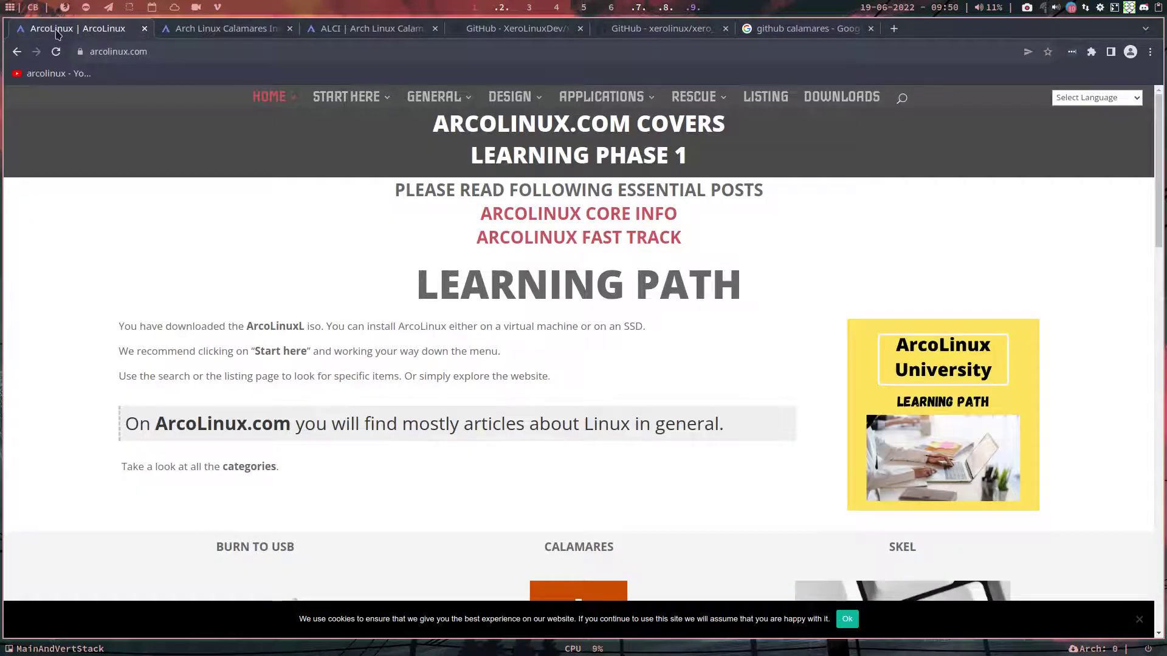
Step: Look over the Arch Linux Calamares Installer and ALCI sites, then go to the ArcoLinuxIso home page
click(186, 30)
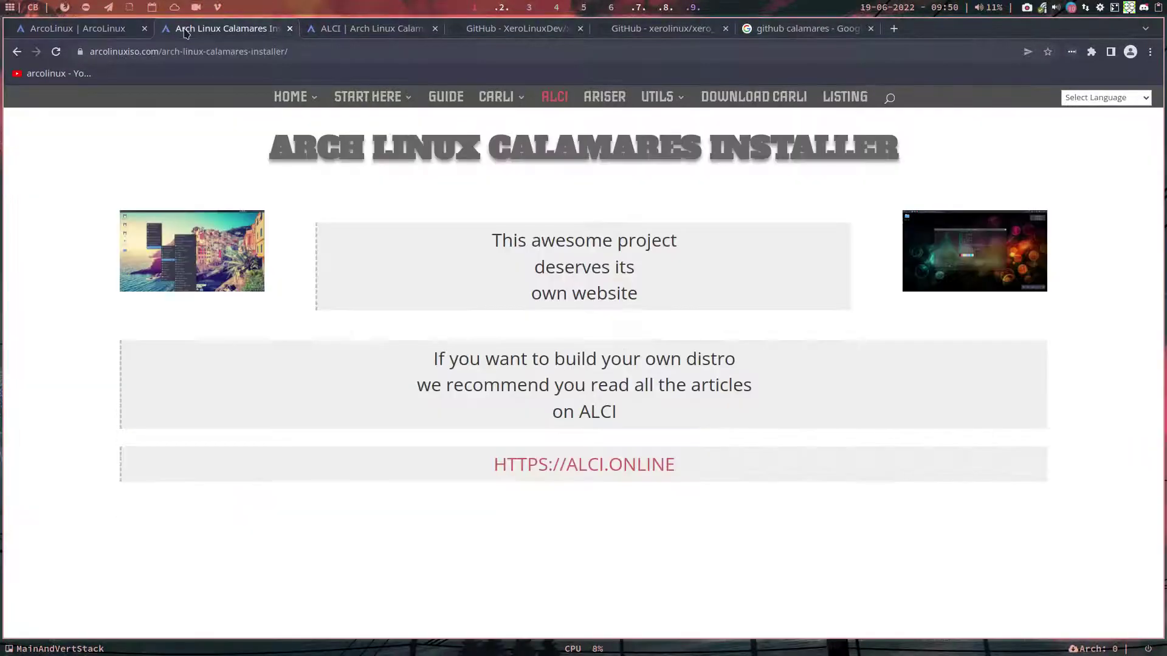
click(329, 31)
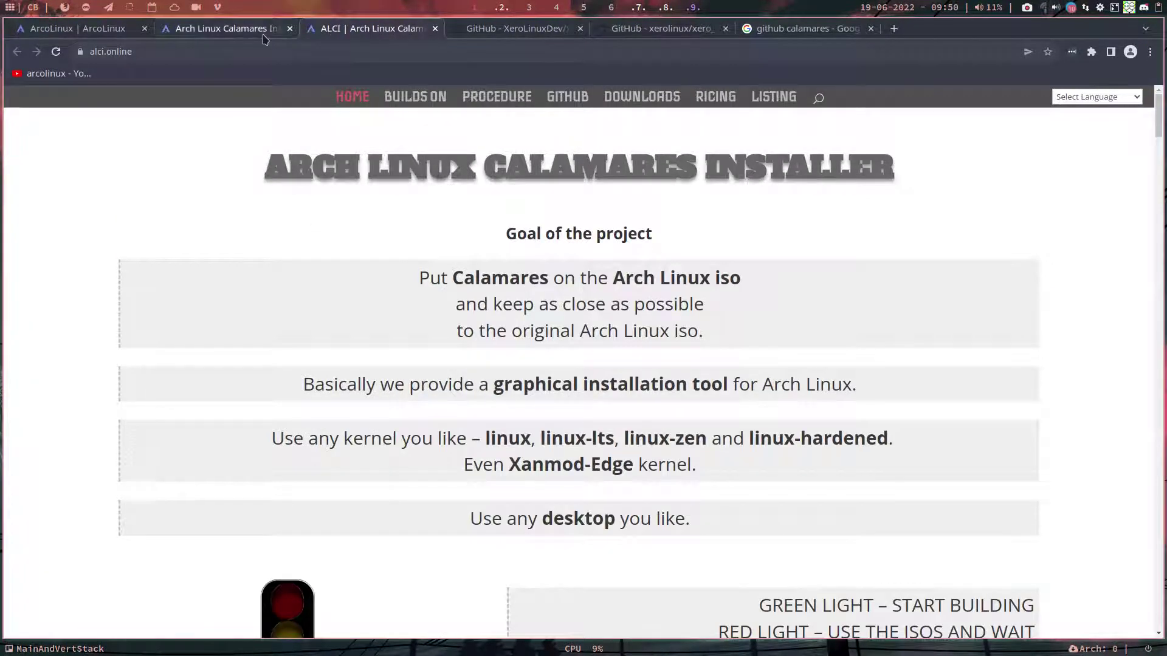
click(249, 31)
mouse_move(291, 97)
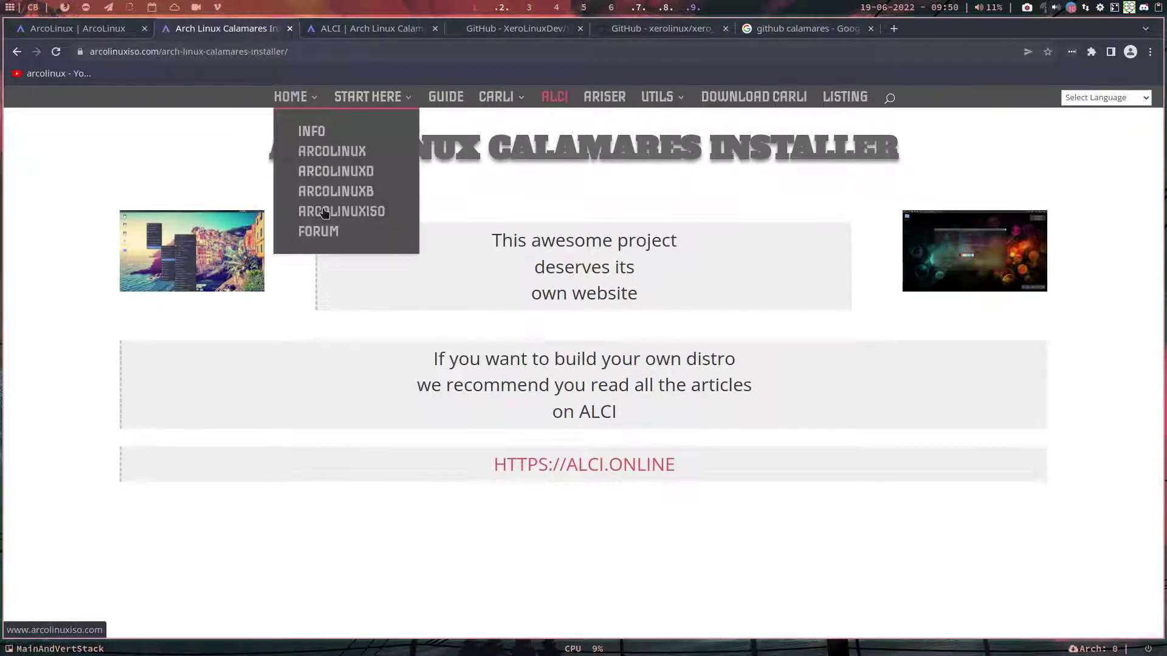
click(322, 211)
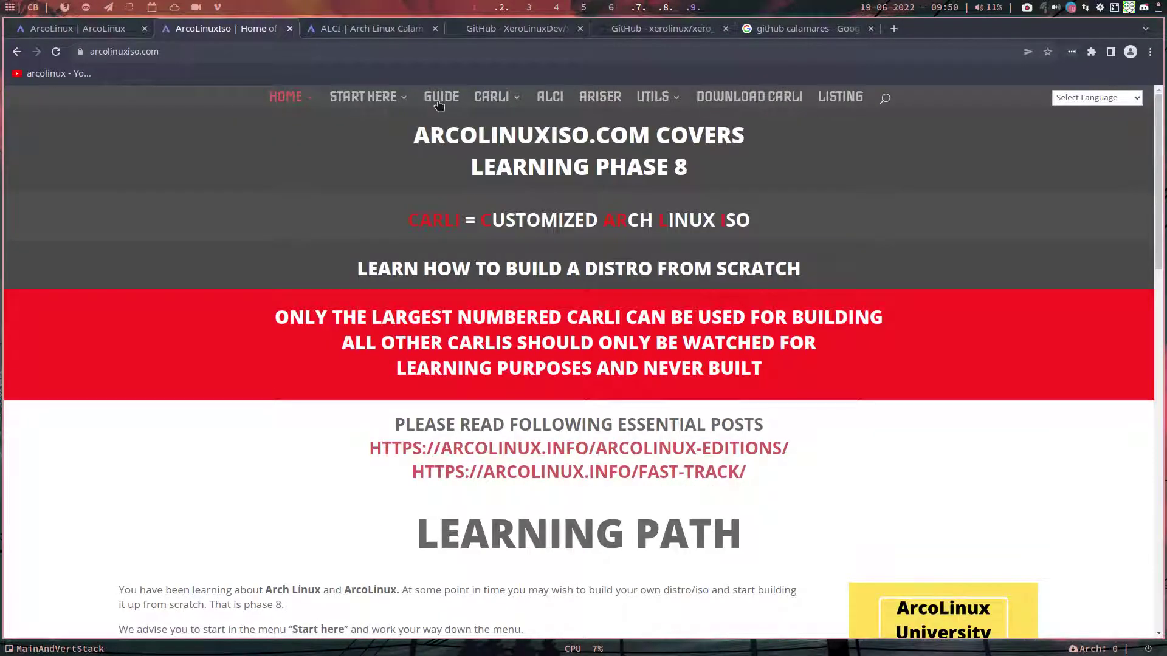
Step: Open the comprehensive guide to ISO building and read down to Step 8 on Calamares and archiso
click(442, 97)
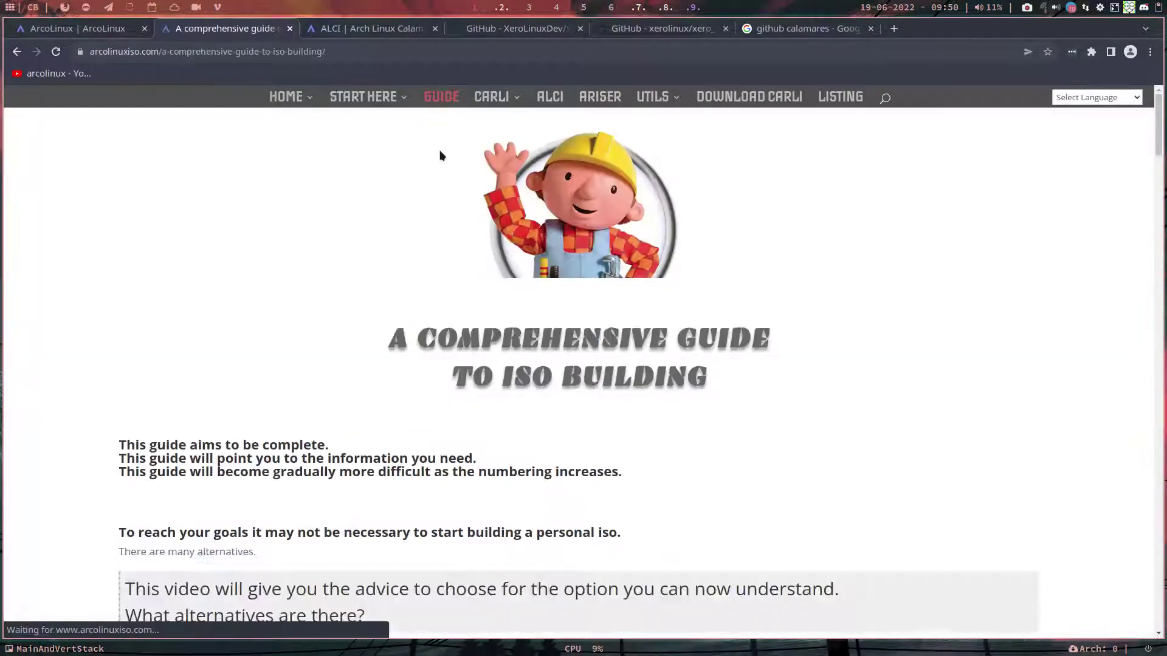
scroll(439, 156, down, 2)
scroll(439, 156, down, 15)
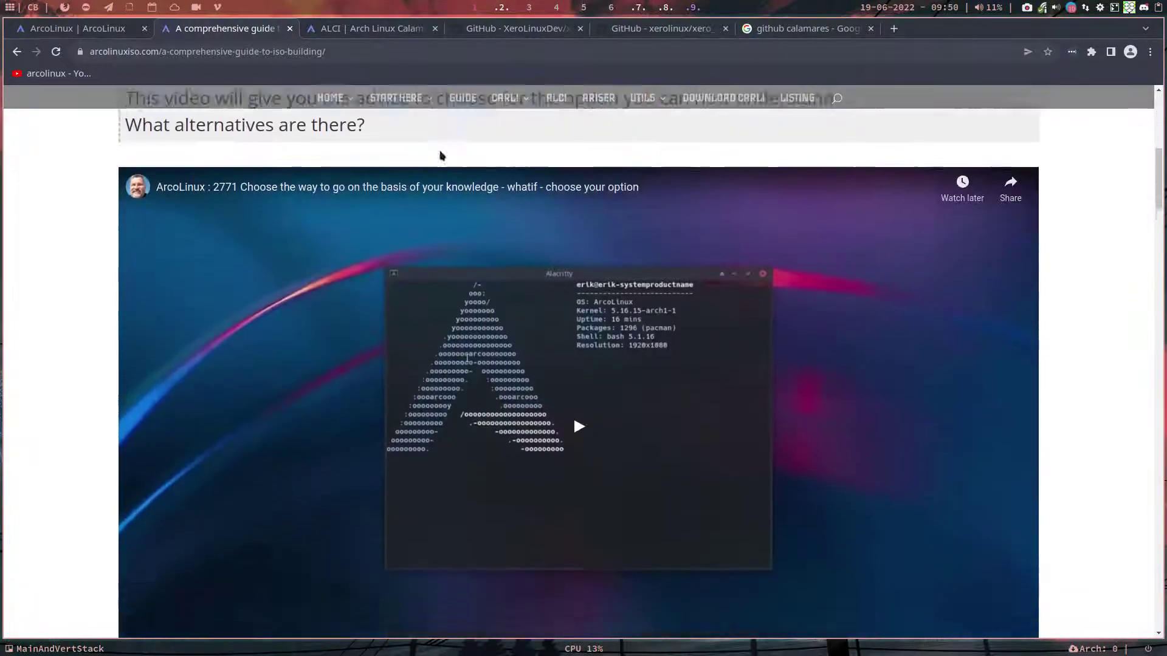
scroll(440, 156, down, 20)
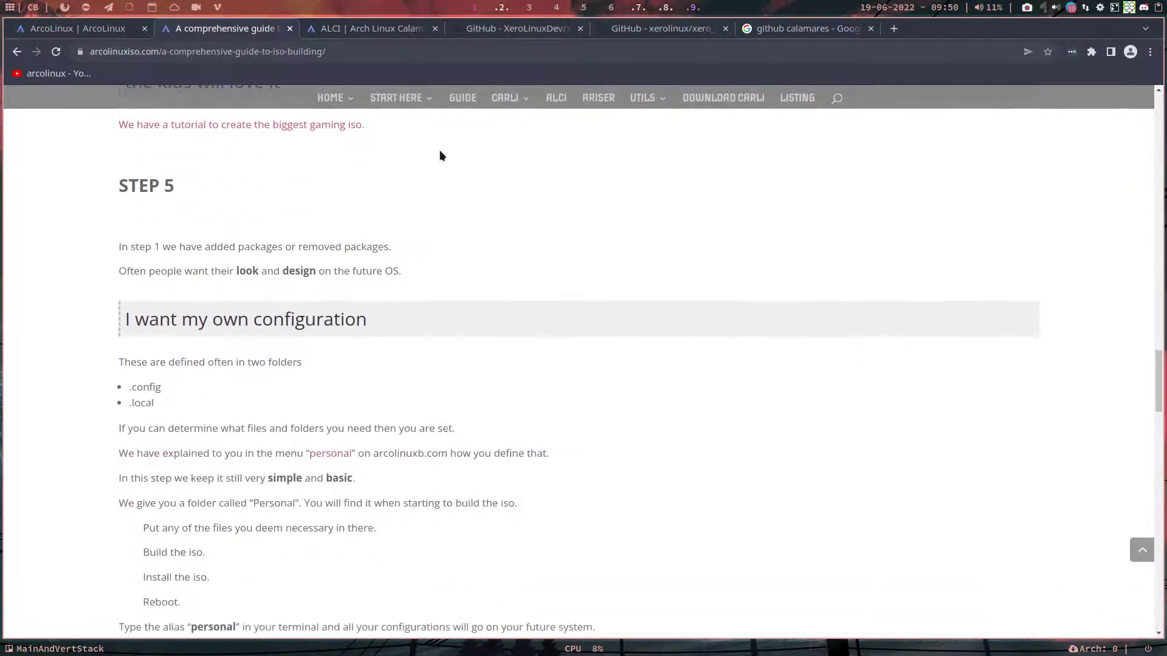
scroll(439, 150, down, 3)
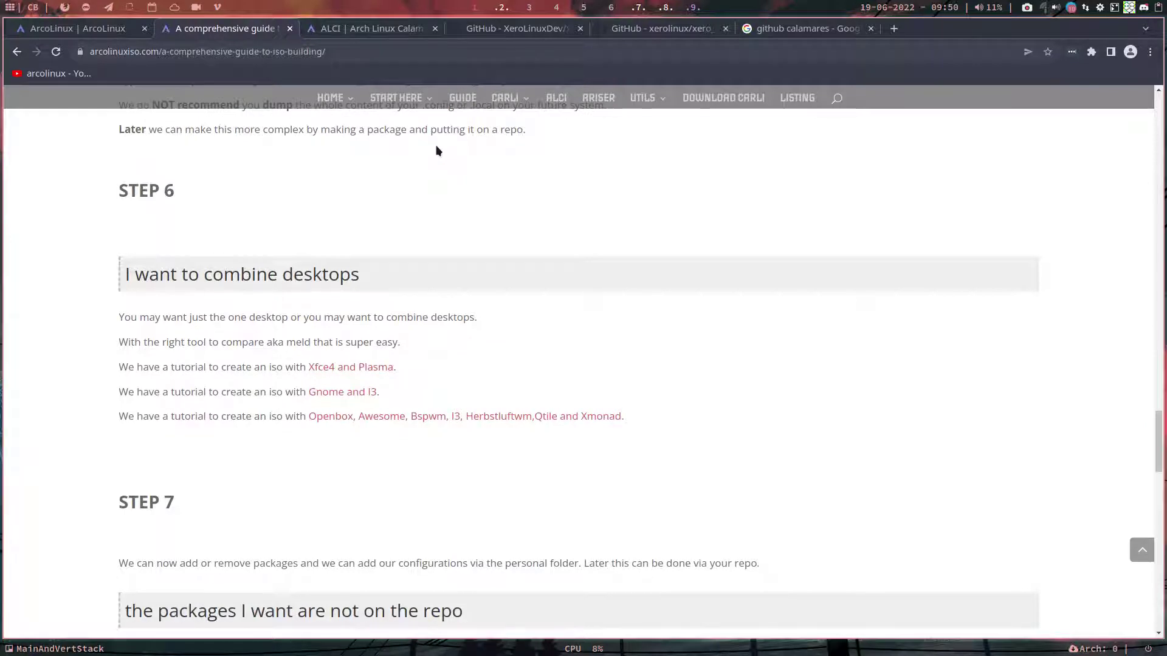
scroll(436, 150, down, 5)
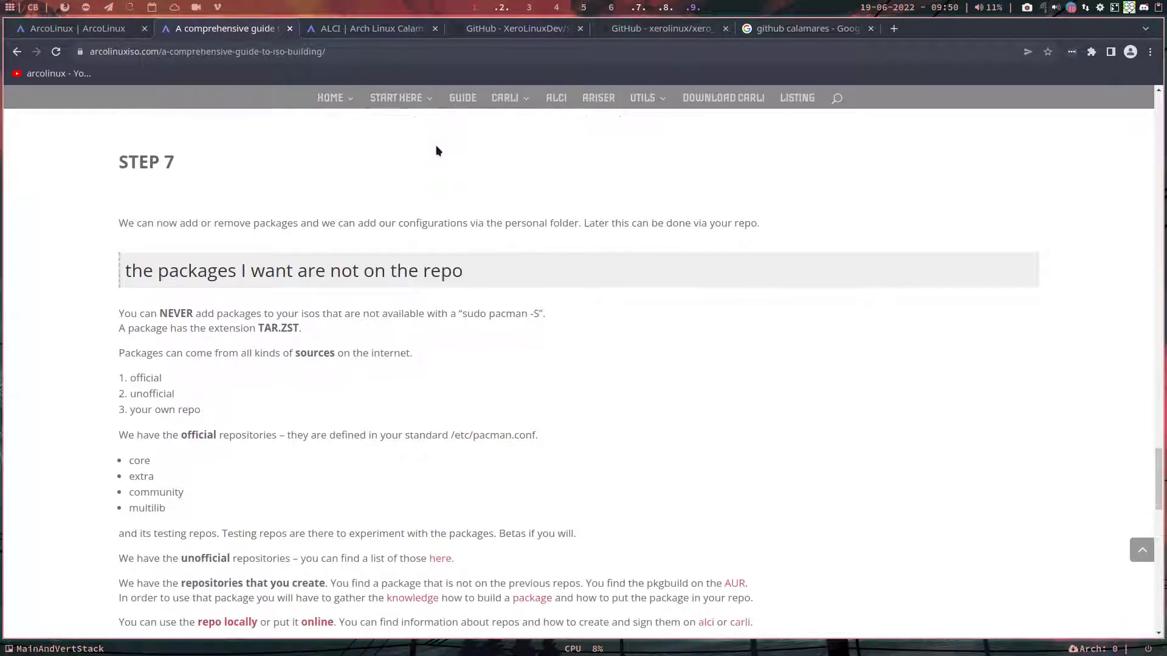
scroll(436, 150, down, 4)
scroll(437, 150, down, 5)
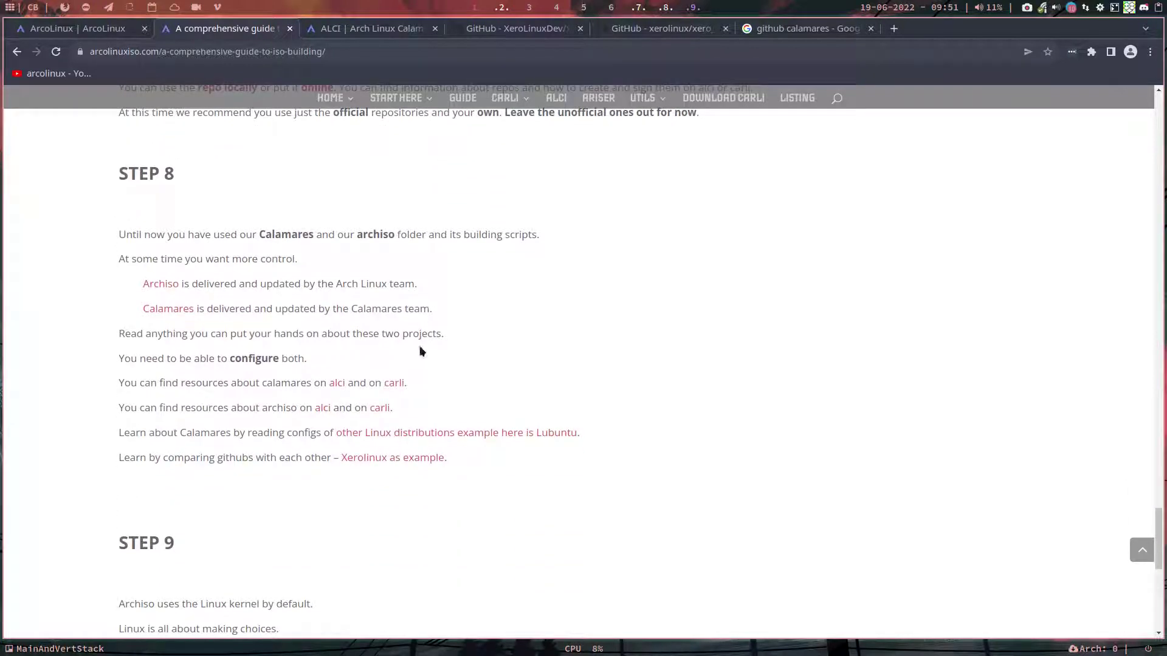
Step: Open the 'Xerolinux as example' article and read through its two GitHub links and video
click(391, 459)
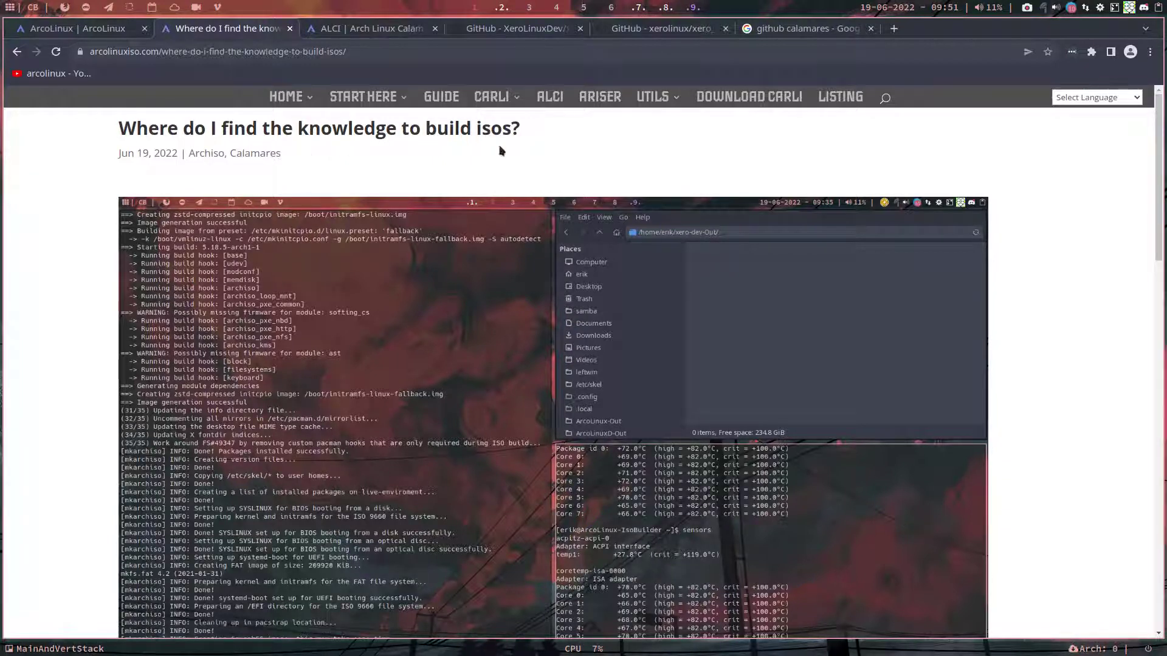
scroll(495, 416, down, 4)
scroll(495, 416, down, 12)
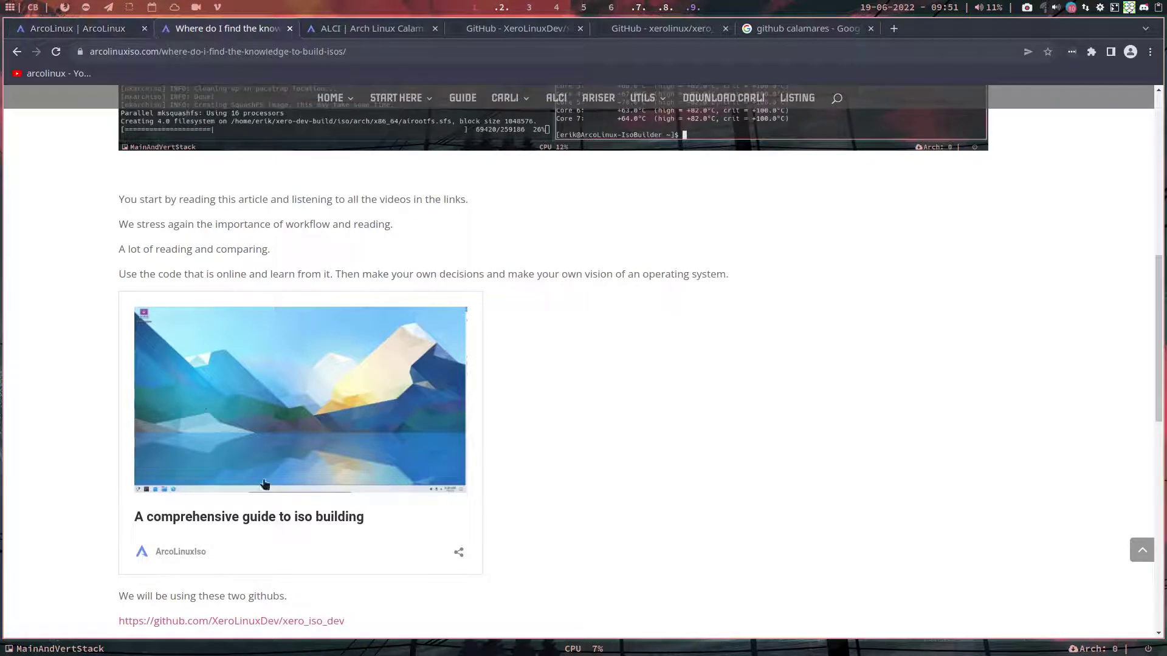
scroll(355, 518, down, 5)
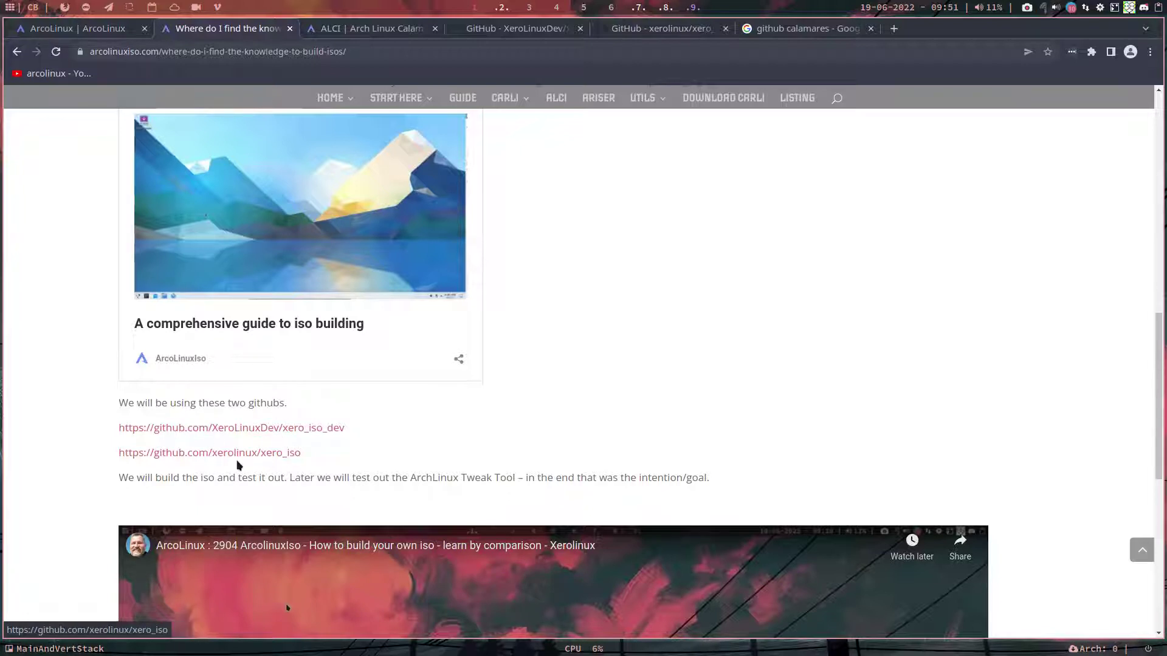
scroll(294, 570, down, 5)
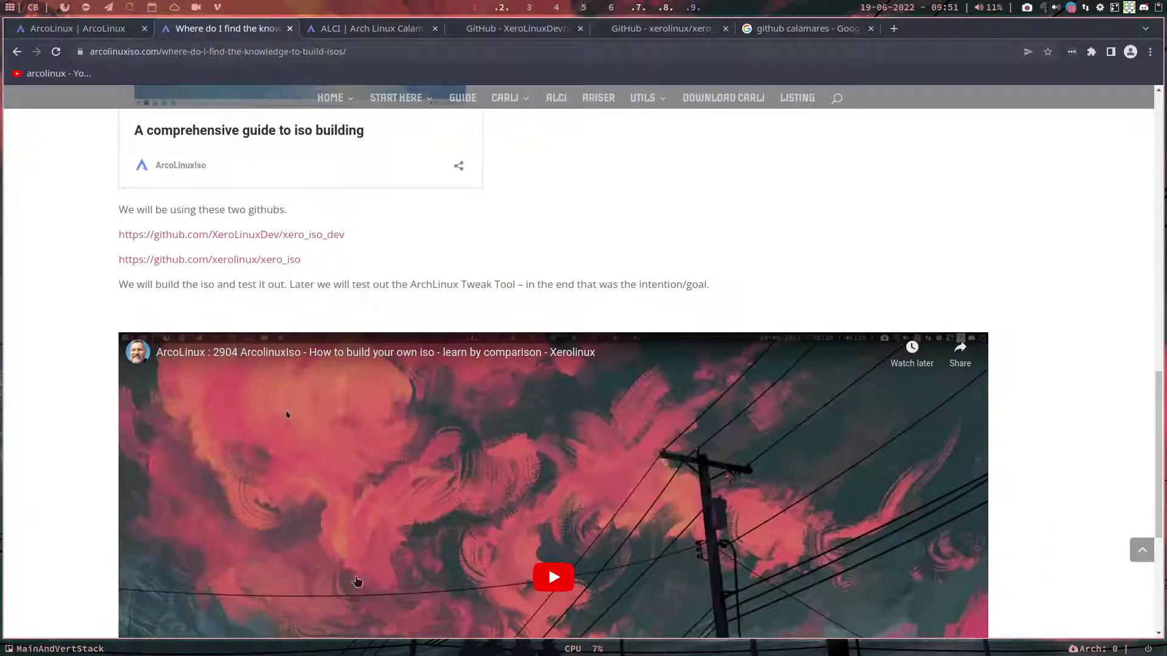
scroll(353, 604, down, 5)
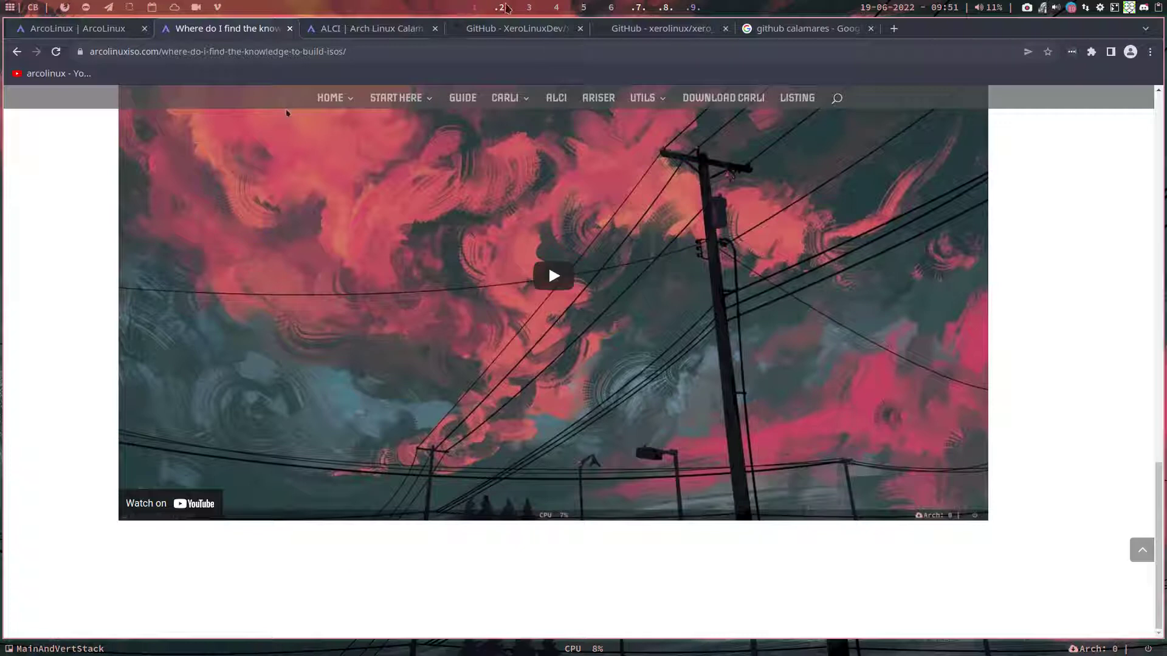
scroll(501, 7, up, 1)
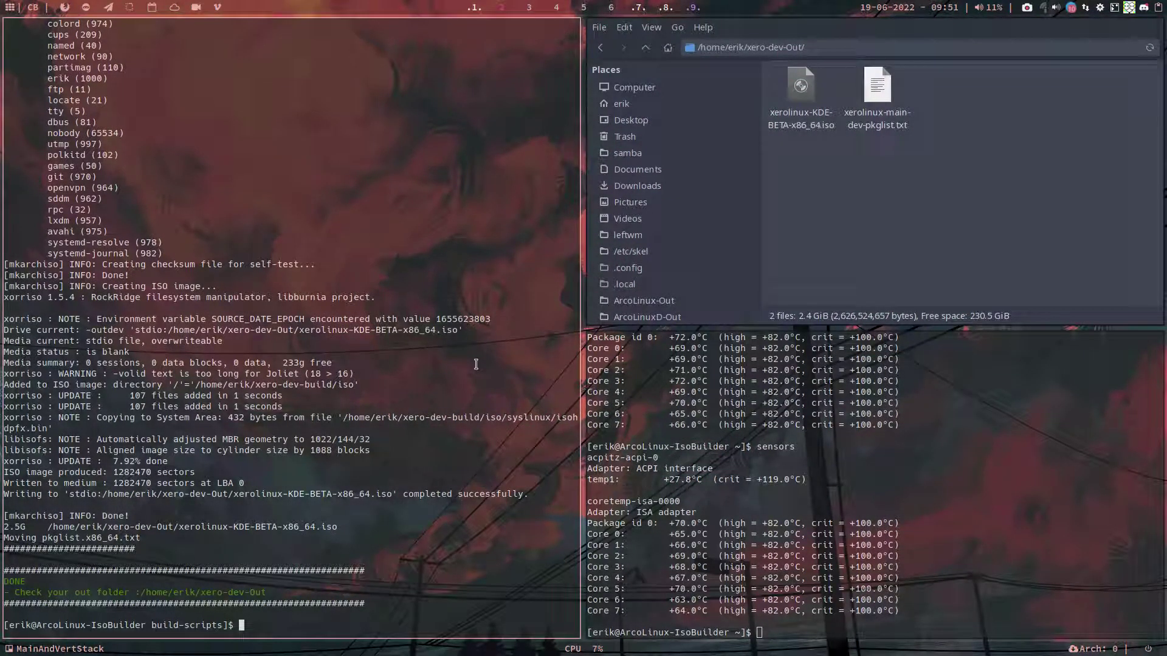
Step: Close the sensors terminal and highlight the built ISO's file name and 2.5G size in the output
key(super+q)
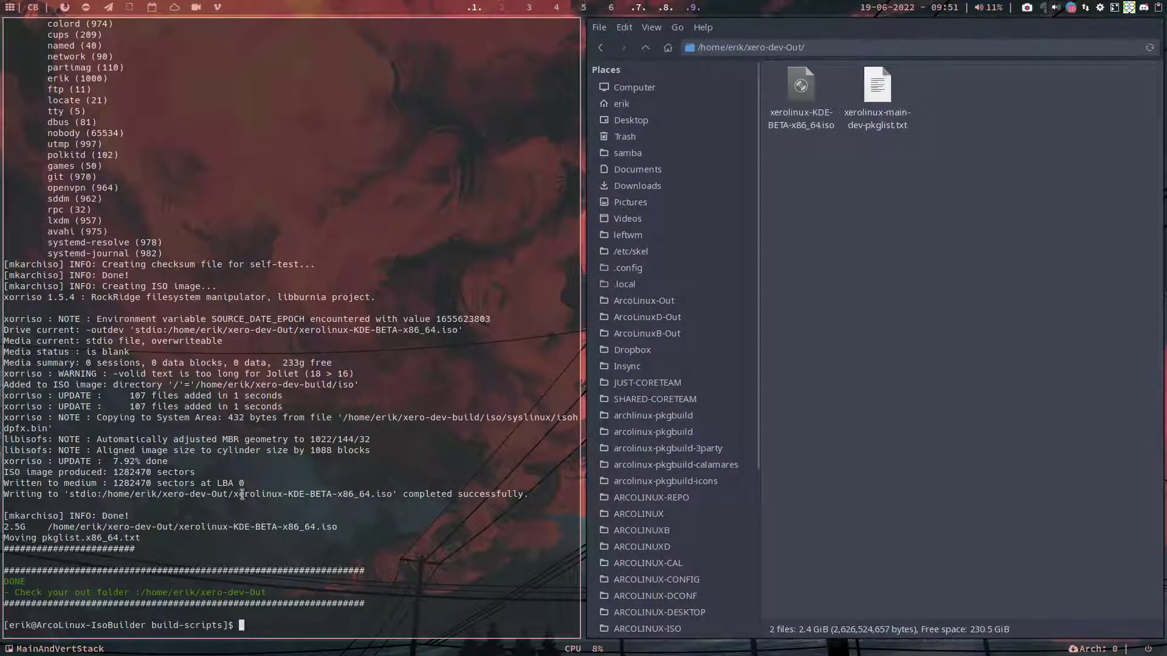
drag(242, 494, 393, 495)
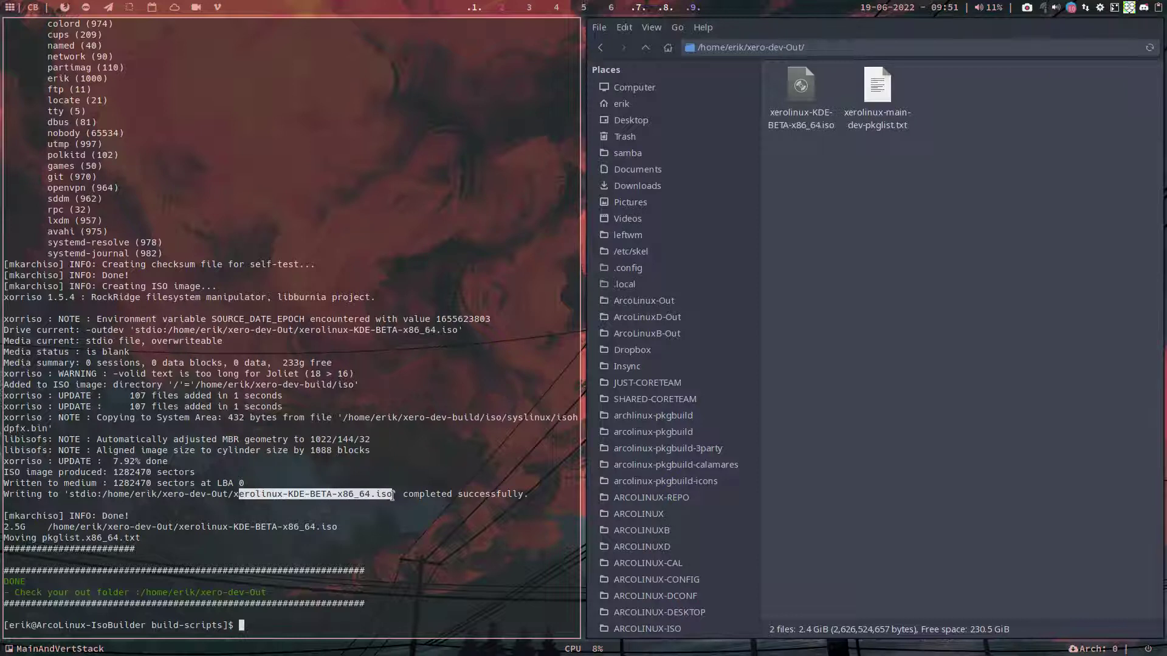
drag(38, 526, 4, 528)
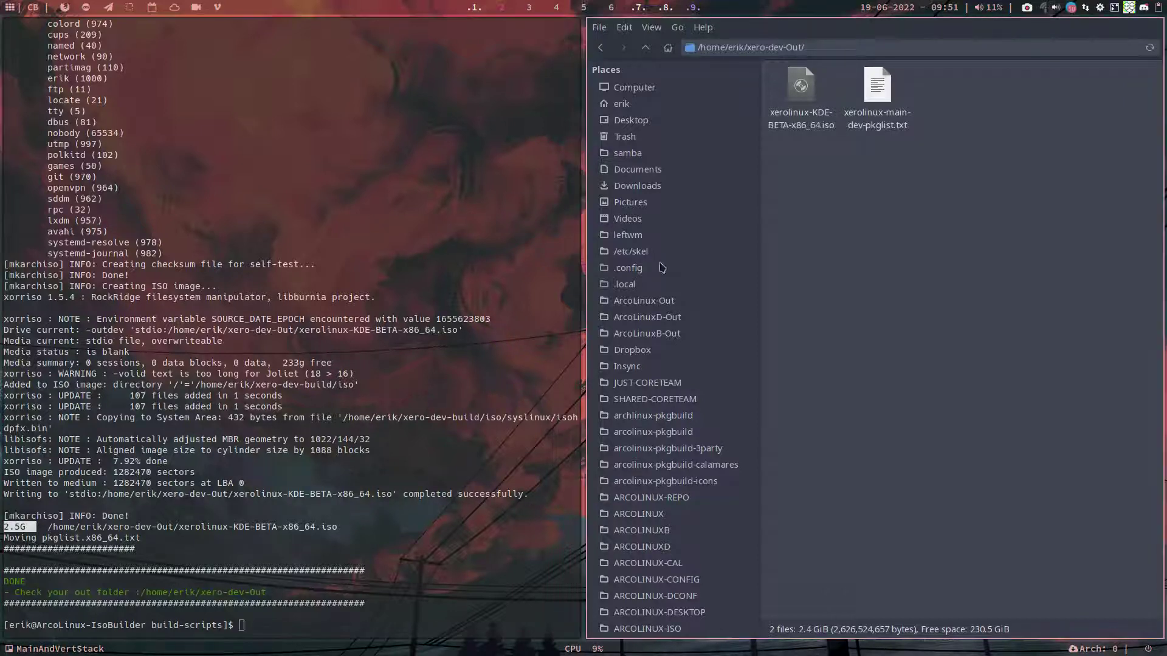
Step: Confirm the ISO's 2.4 GiB size in the file manager and open xerolinux-main-dev-pkglist.txt
click(799, 115)
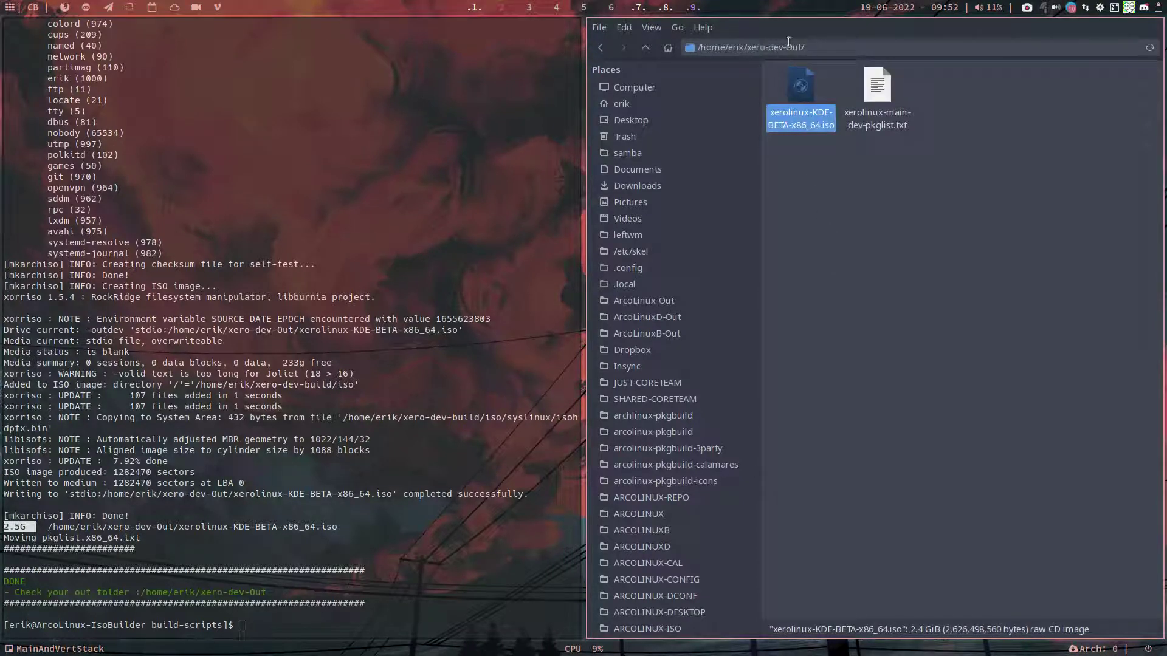
click(879, 121)
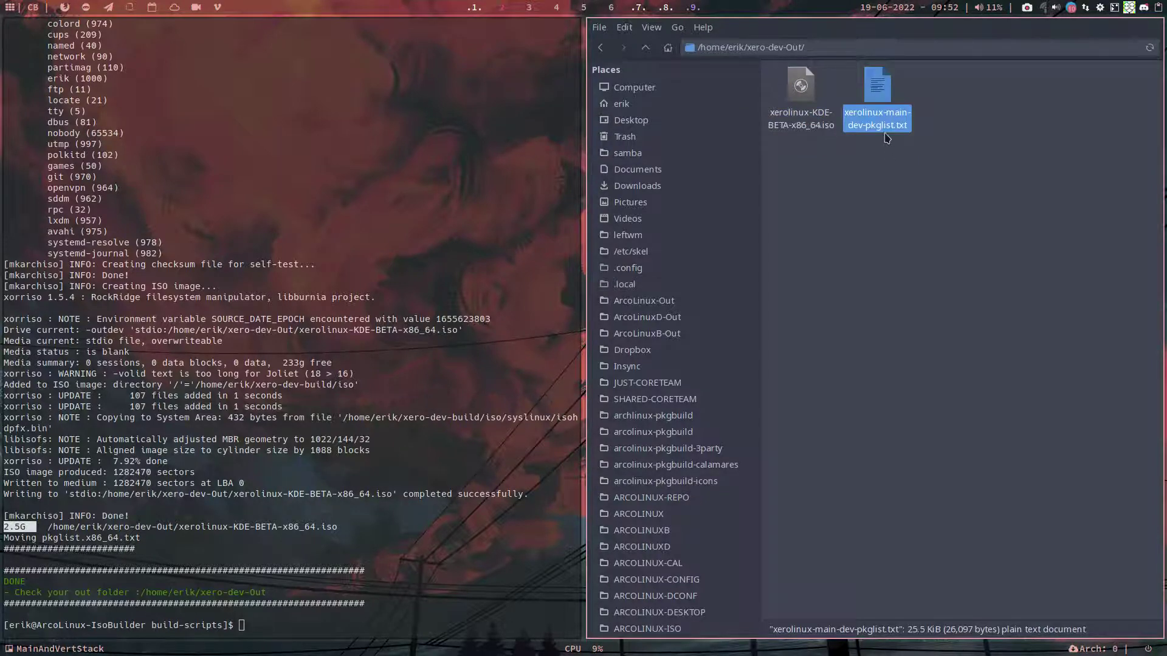
double_click(877, 88)
Step: Scroll through the package list in Sublime Text past line 700 and close the file
scroll(834, 582, down, 20)
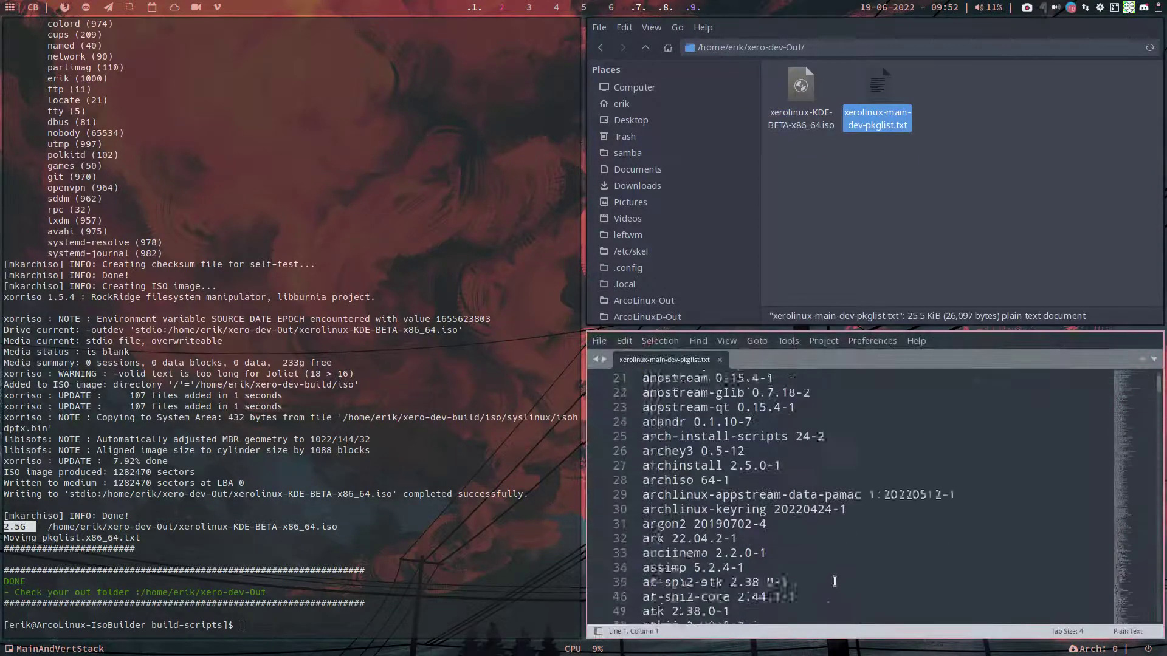
scroll(834, 582, down, 20)
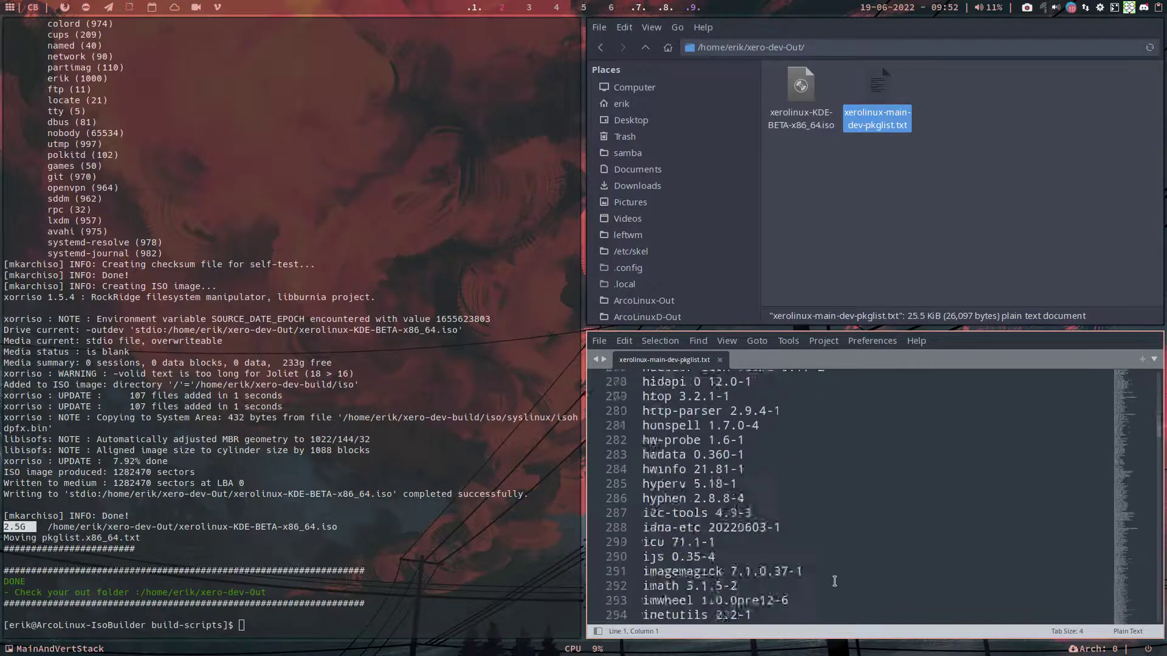
scroll(834, 582, down, 18)
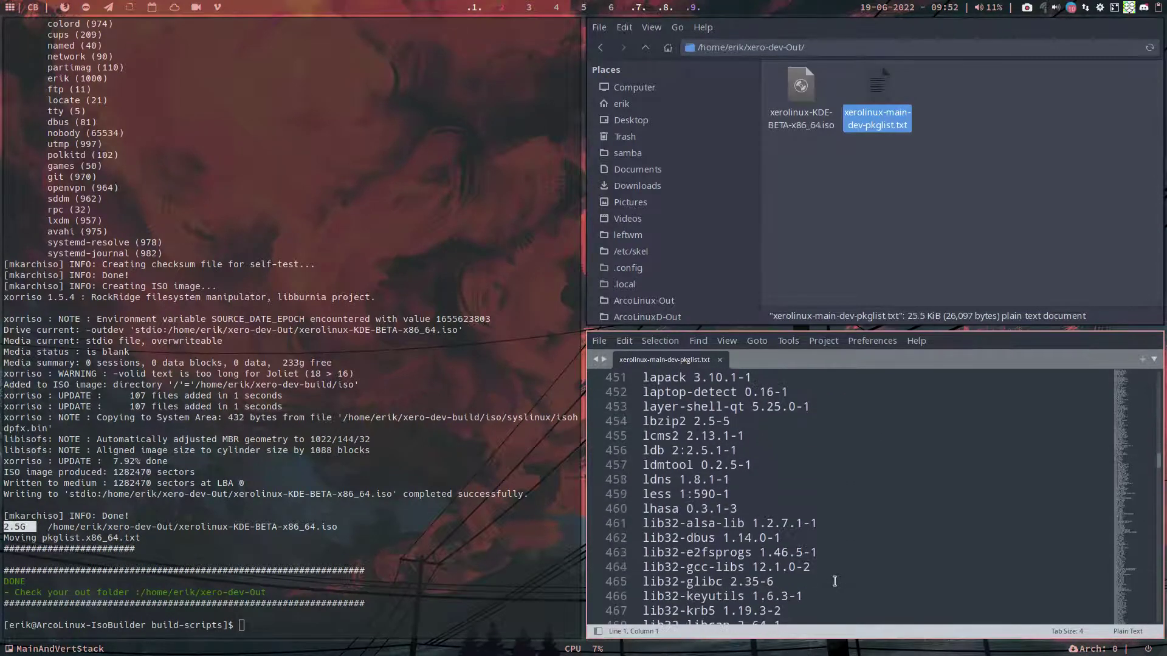
scroll(745, 582, down, 20)
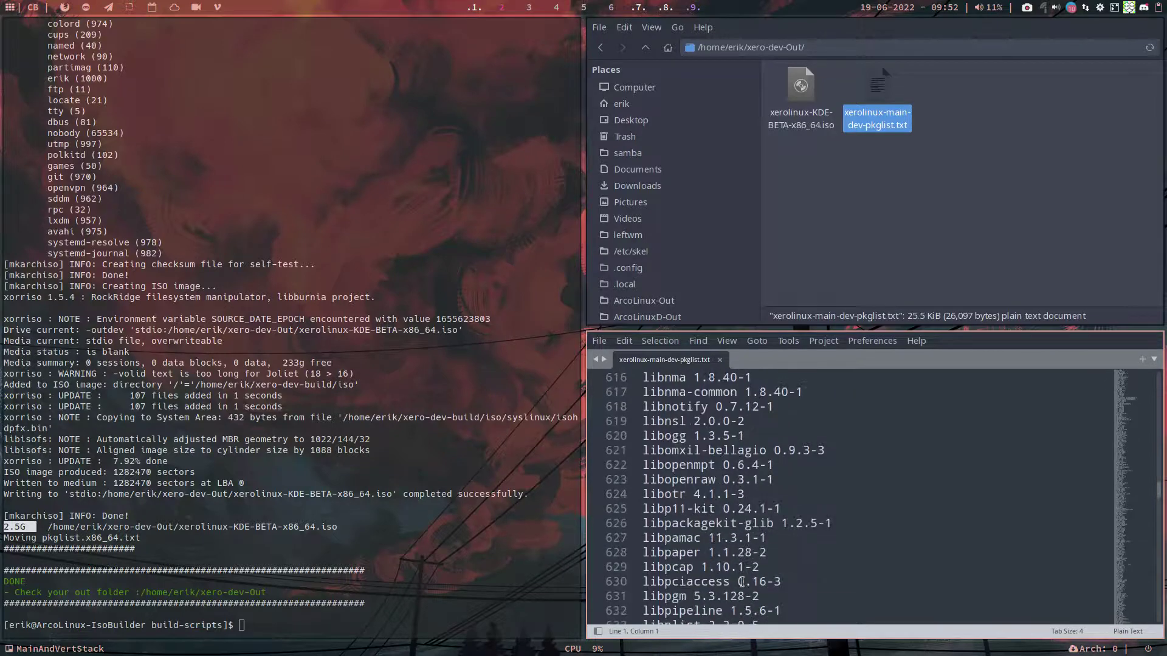
scroll(740, 582, down, 20)
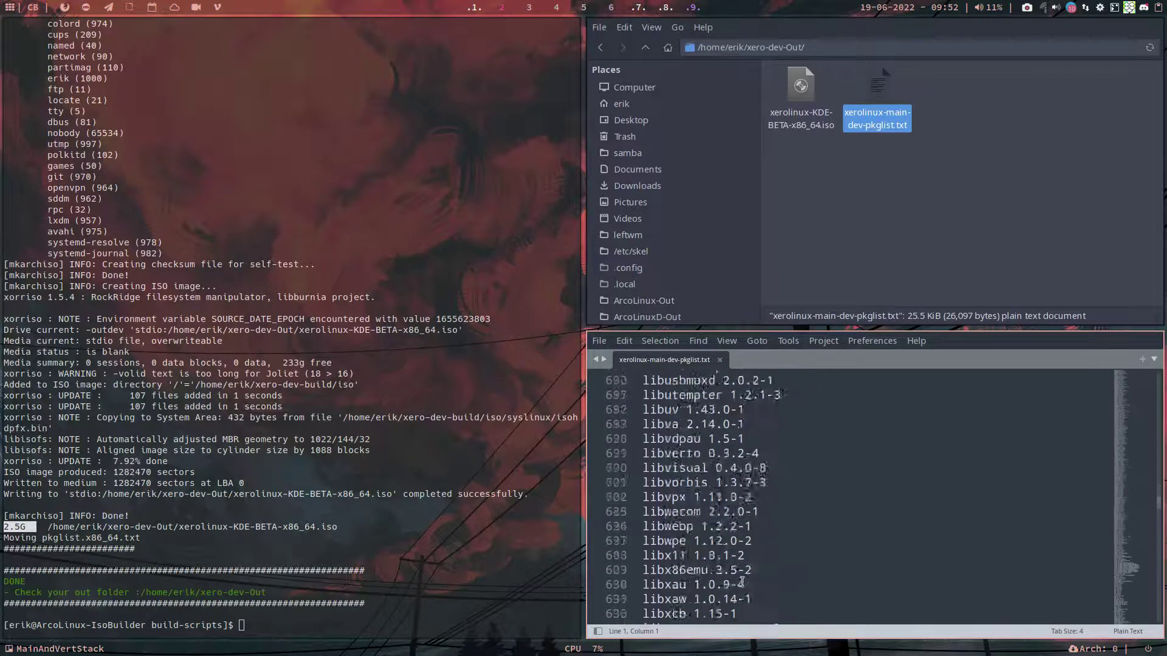
click(719, 360)
Step: Close the empty editor, the terminal and the file manager with Super+Q
key(super+q)
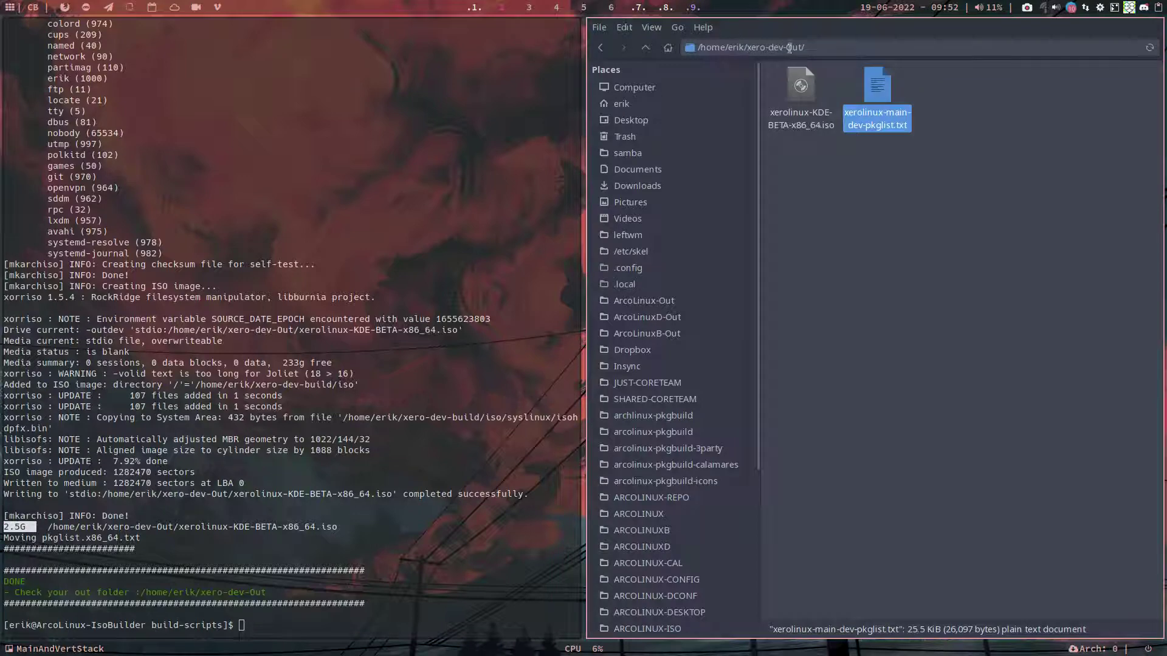
key(super+q)
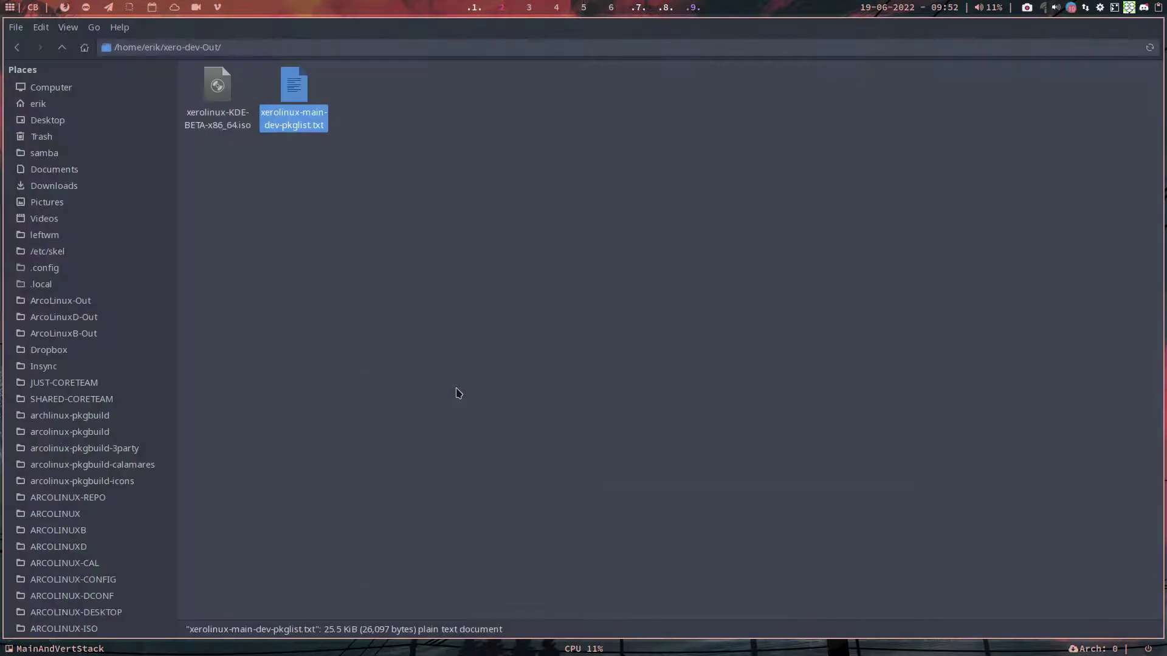
key(super+q)
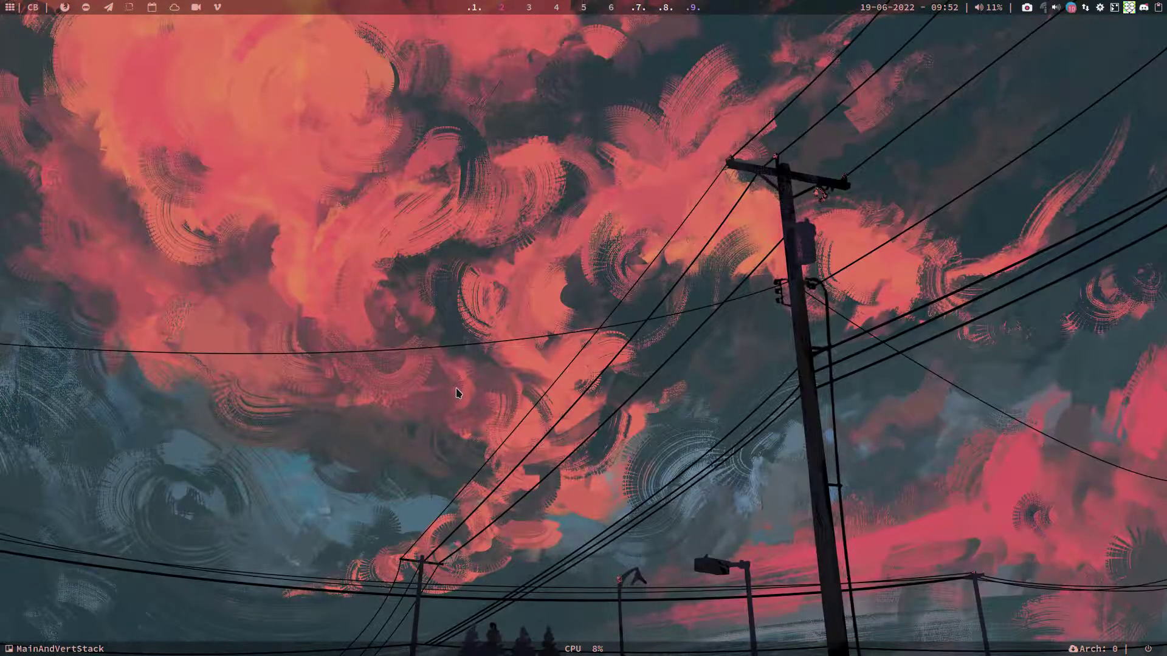
Step: Attach xerolinux-KDE-BETA-x86_64.iso to the Xerolinux Dev VM's optical drive and start the VM
key(super+F7)
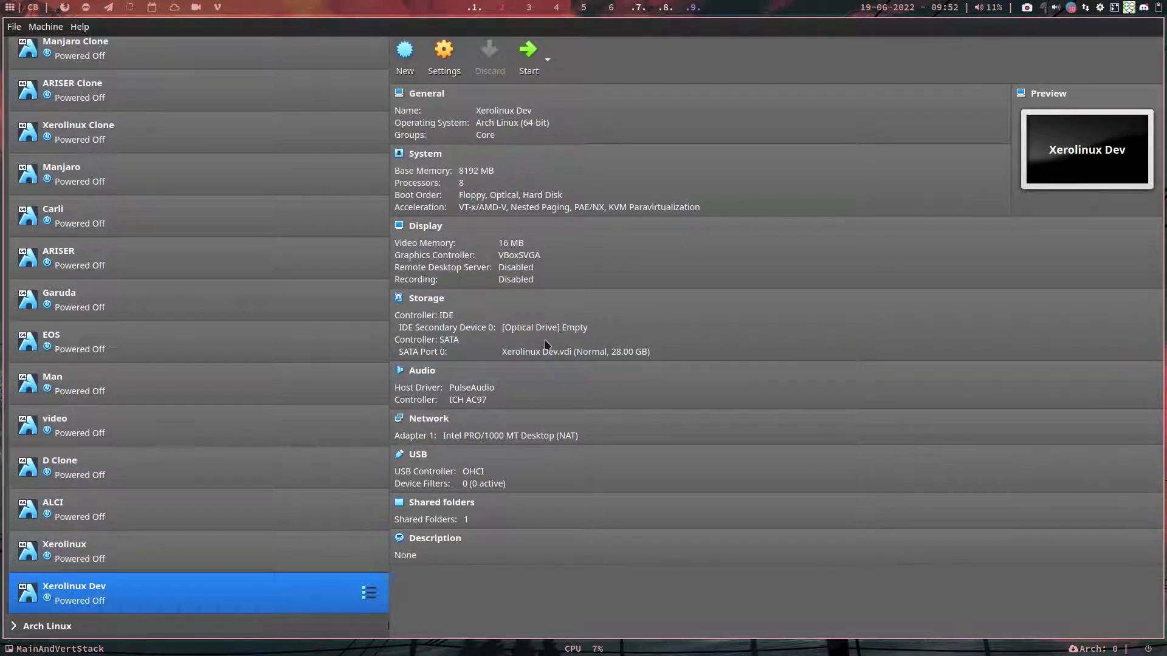
click(568, 328)
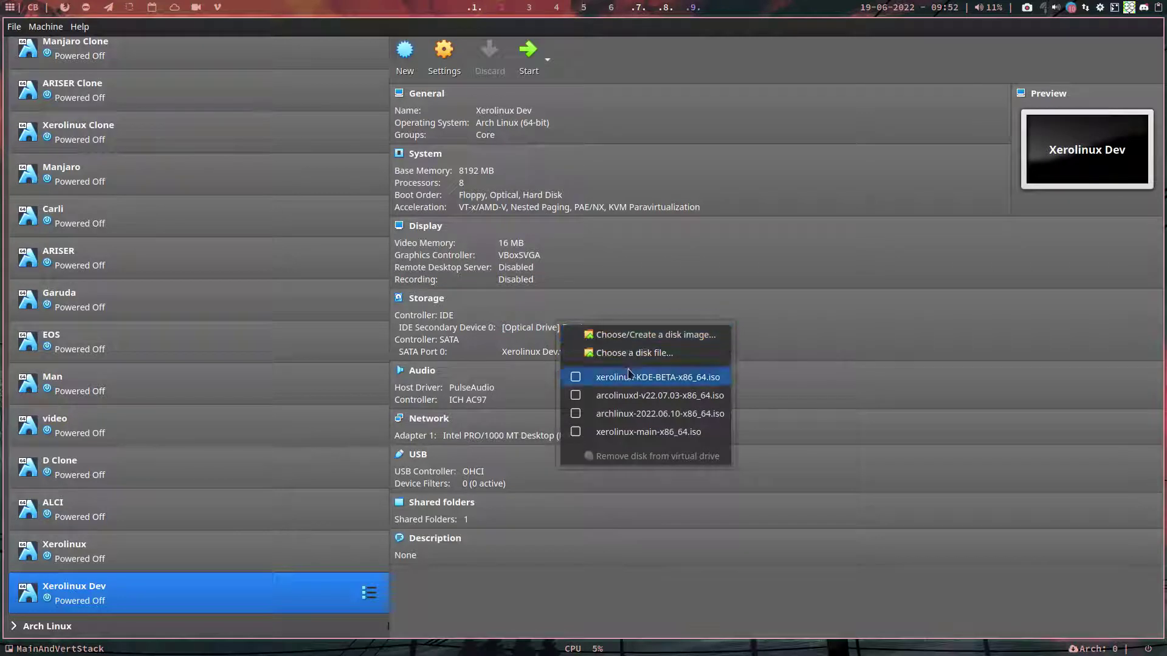
click(650, 354)
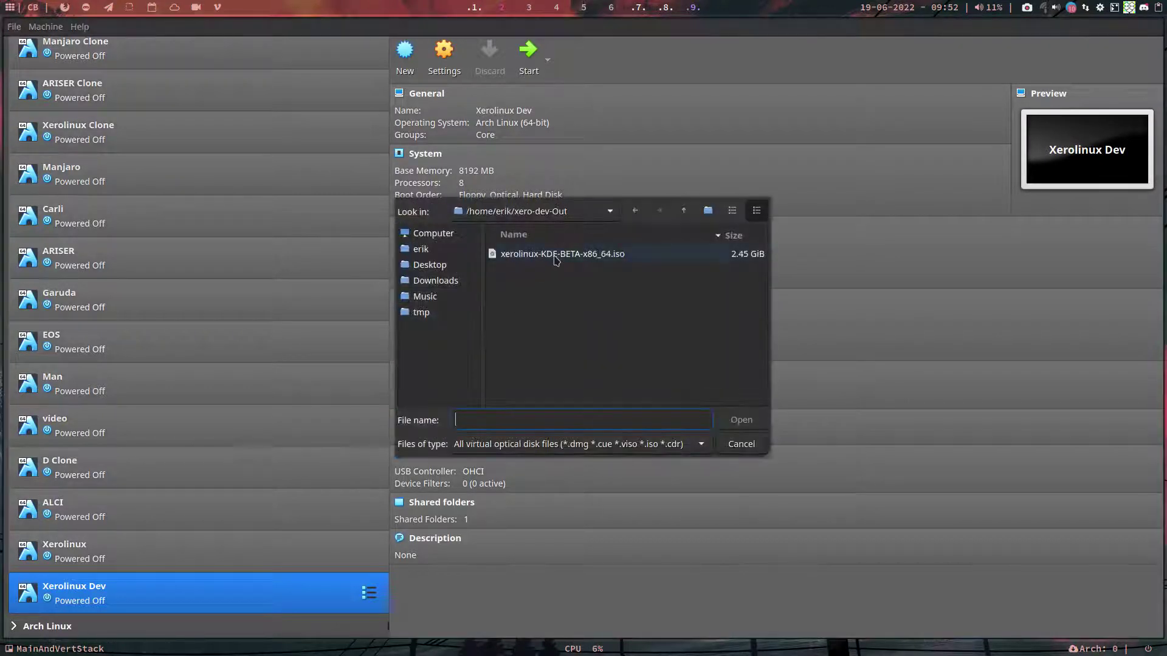
click(541, 254)
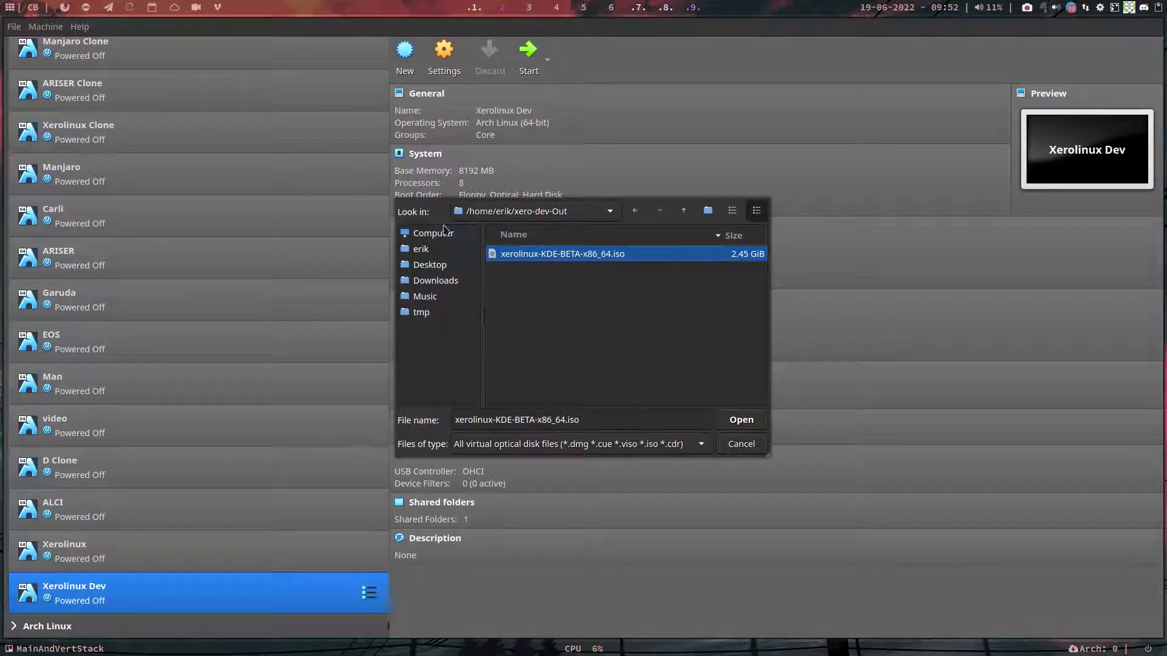
click(749, 421)
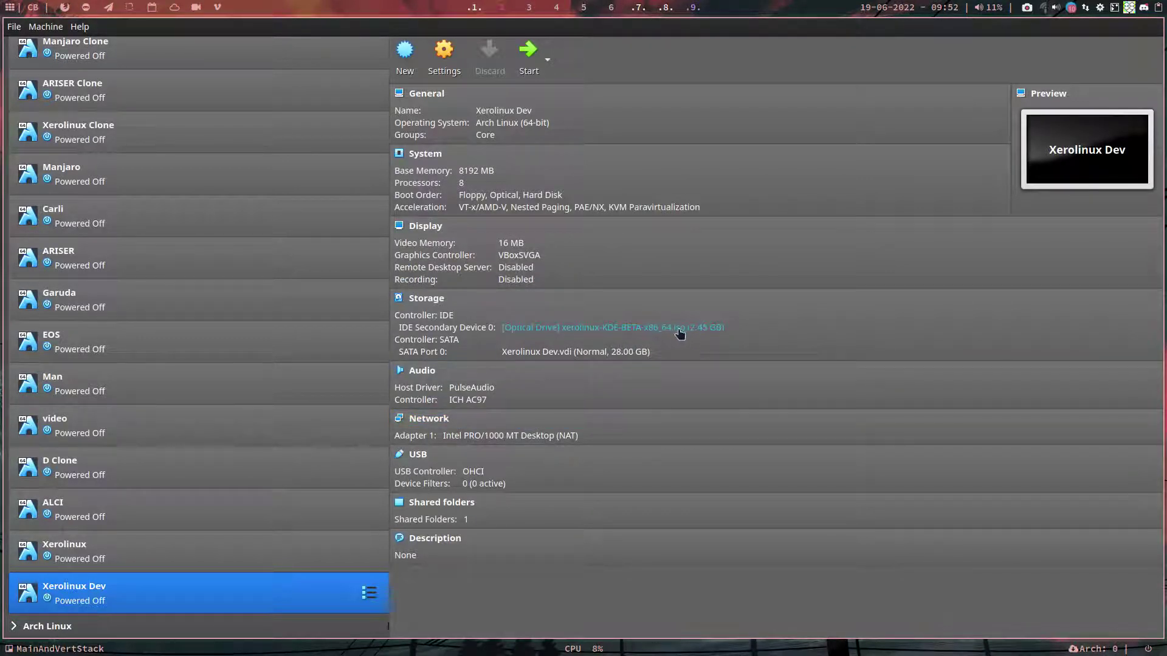
click(528, 64)
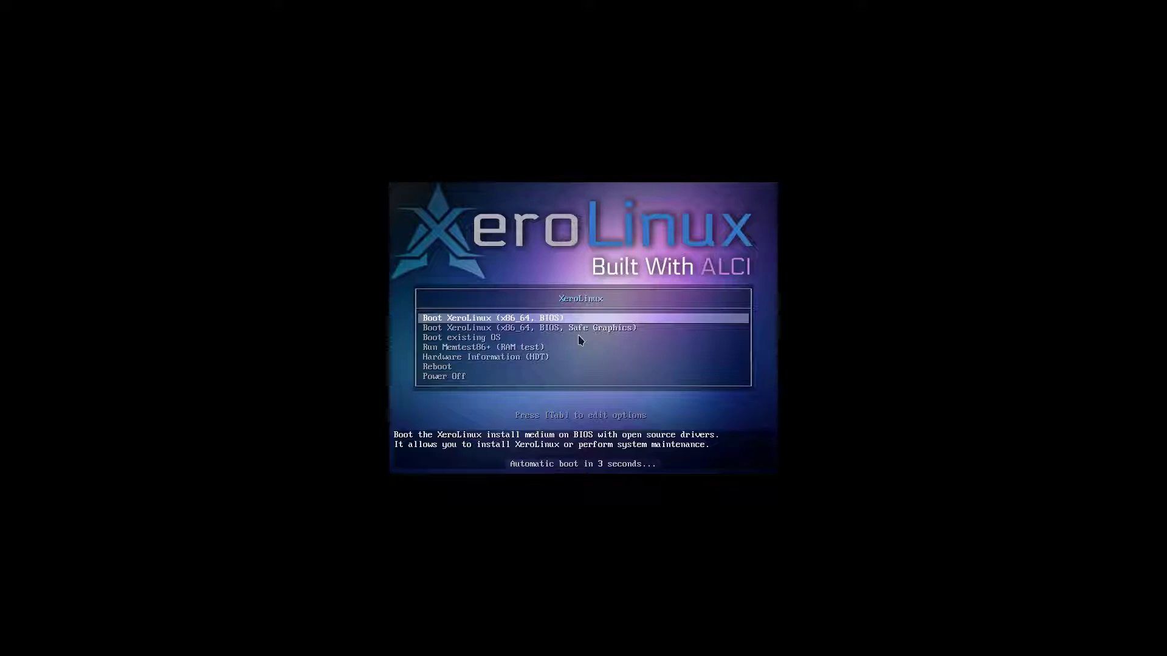
Step: Stop the countdown, look over the Safe Graphics and RAM test entries, then boot 'Boot XeroLinux (x86_64, BIOS)'
key(Down)
key(Down)
key(Up)
key(Up)
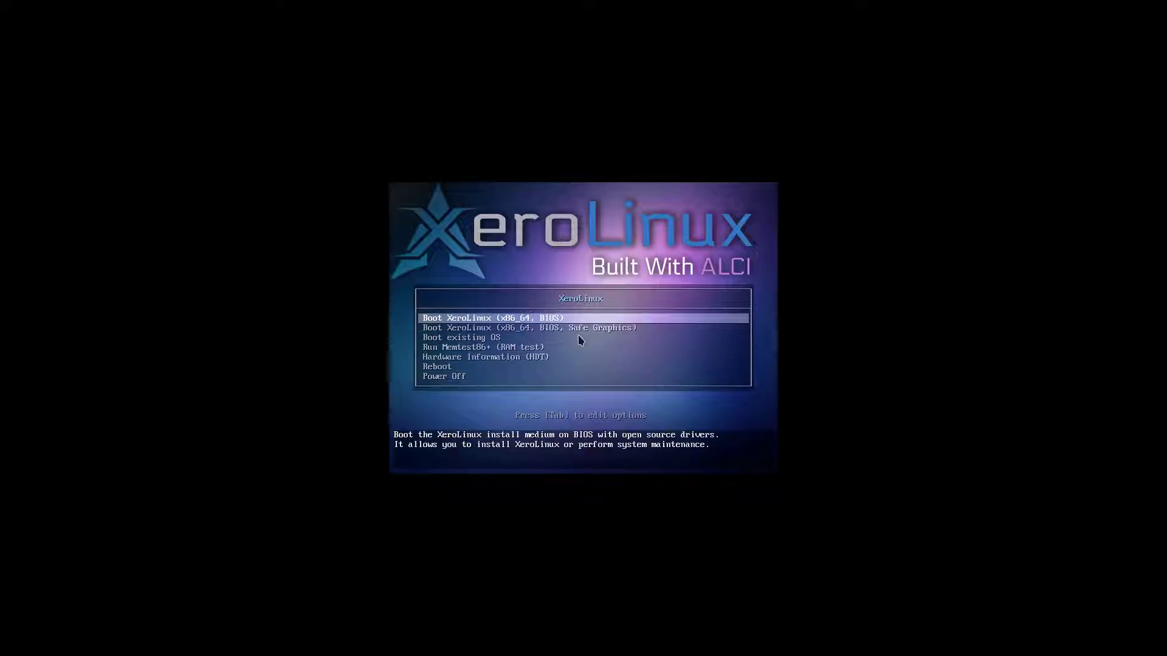
key(Down)
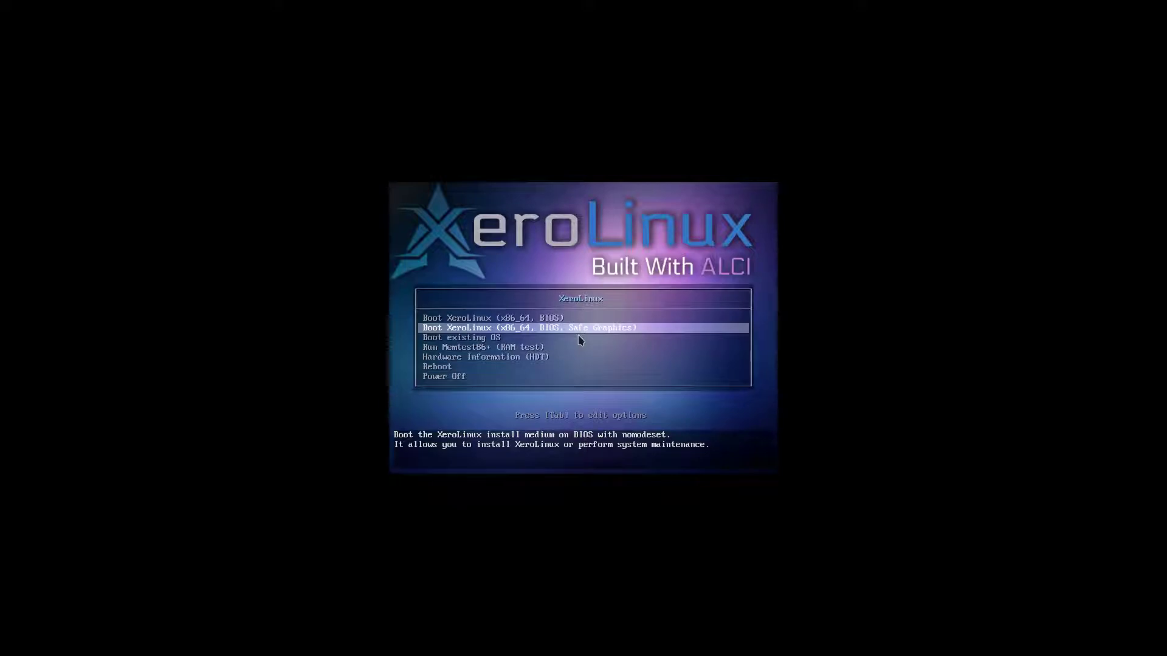
key(Down)
key(Down)
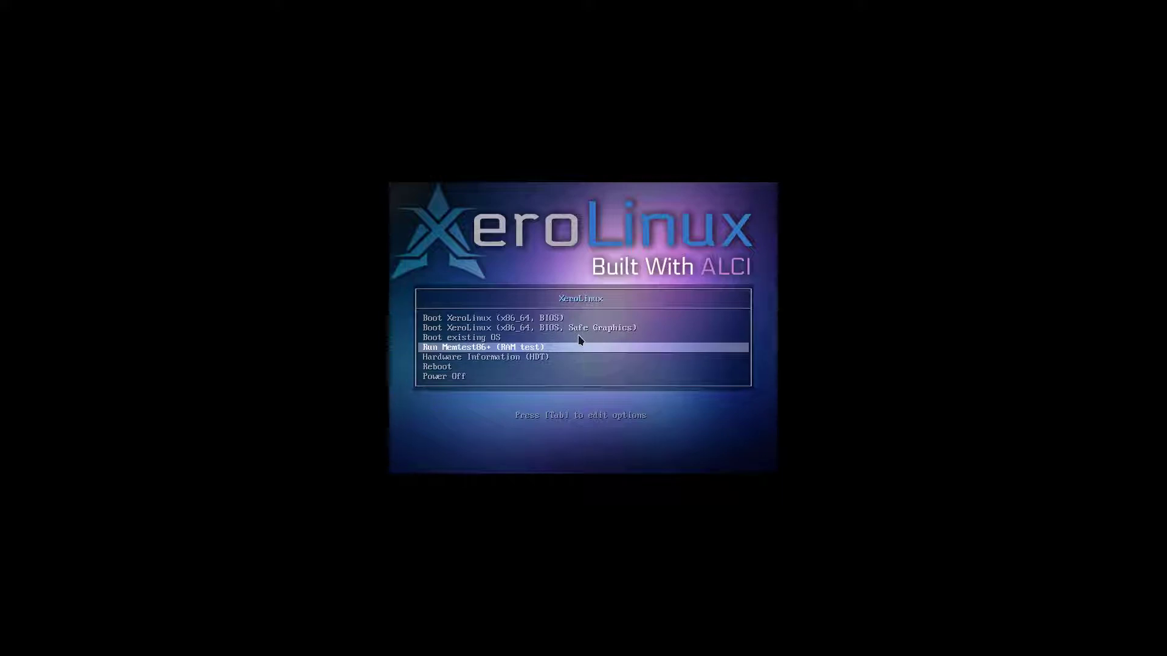
key(Up)
key(Up)
key(Up)
key(Return)
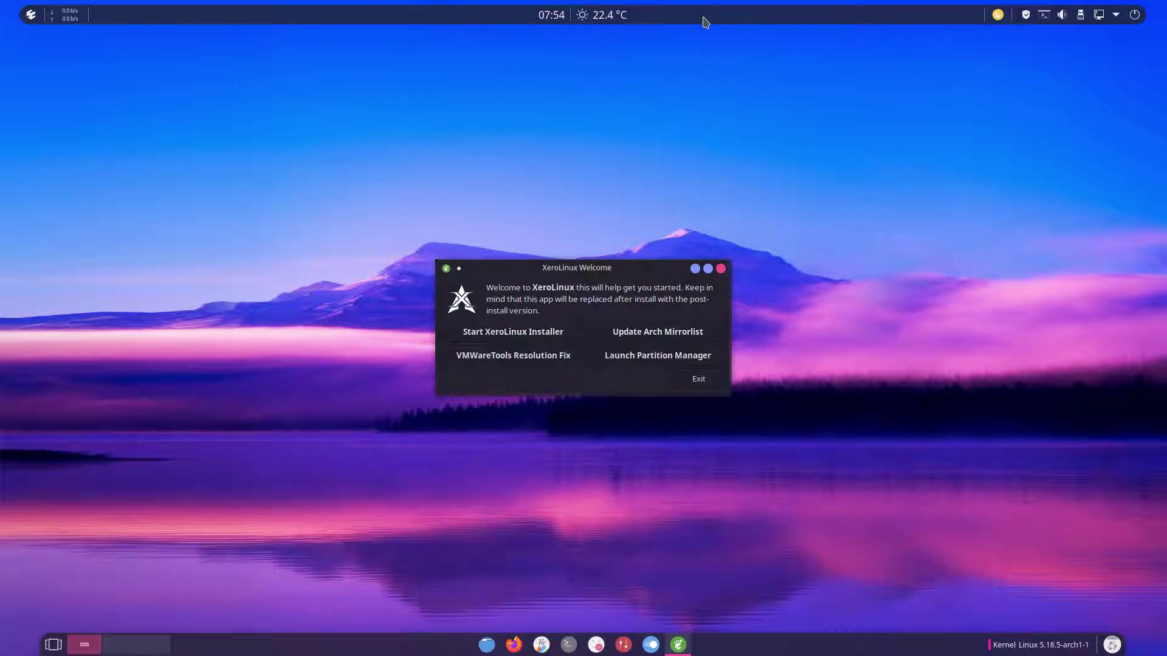
Step: Dismiss the application launcher and launch the installer from the XeroLinux Welcome dialog
click(31, 17)
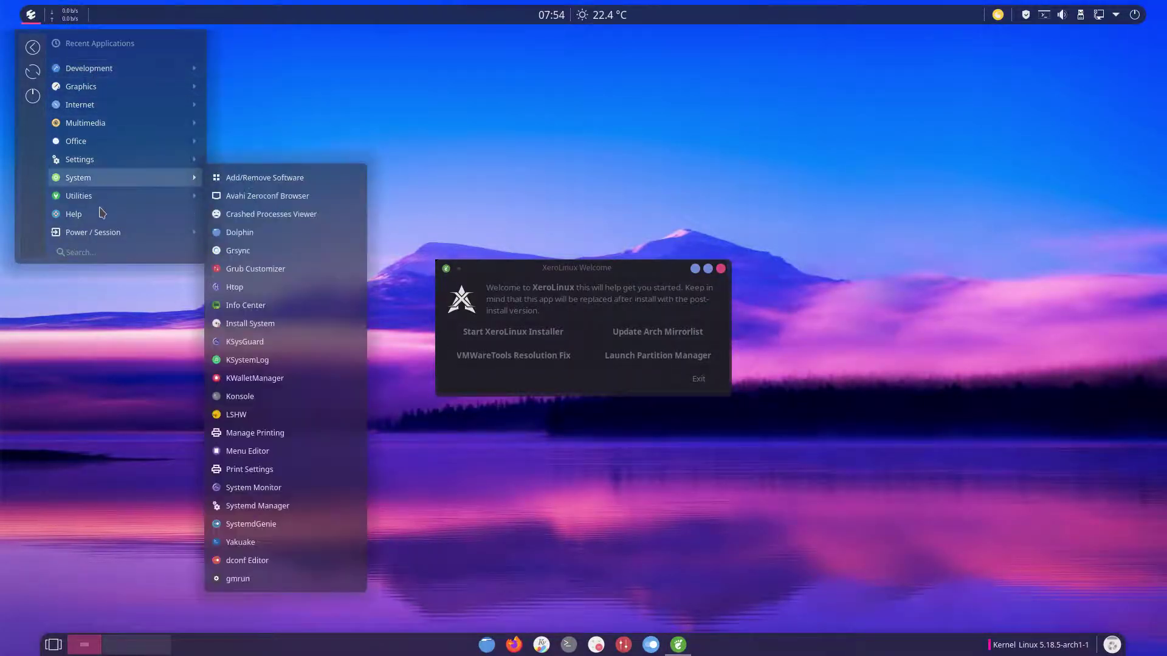
click(470, 184)
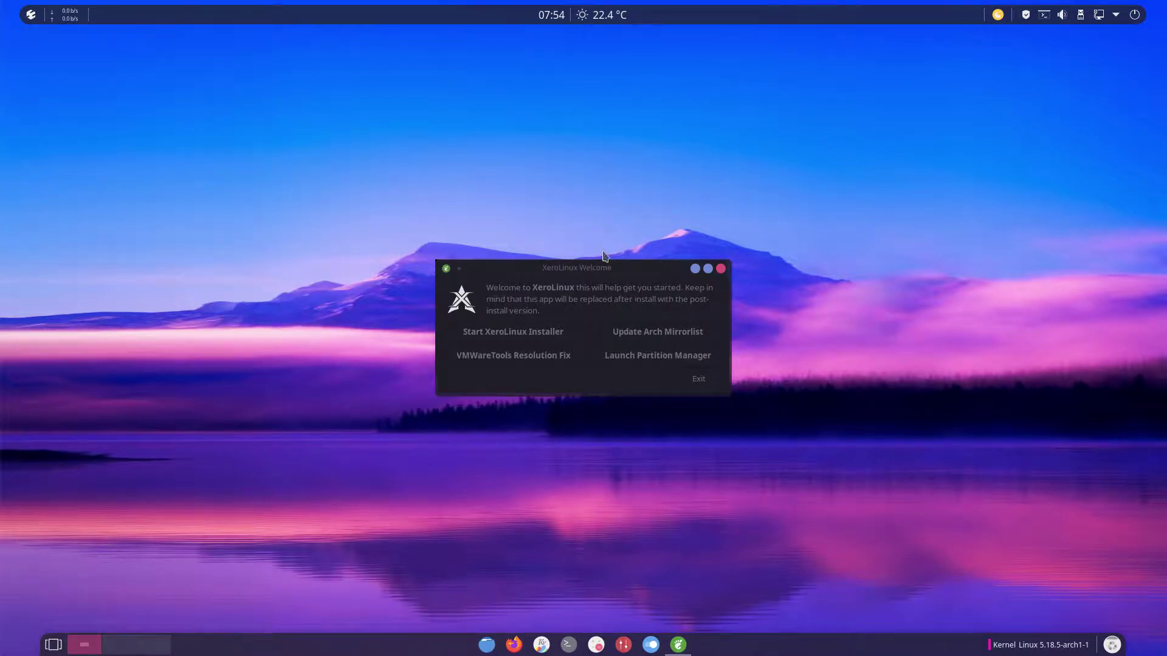
click(608, 269)
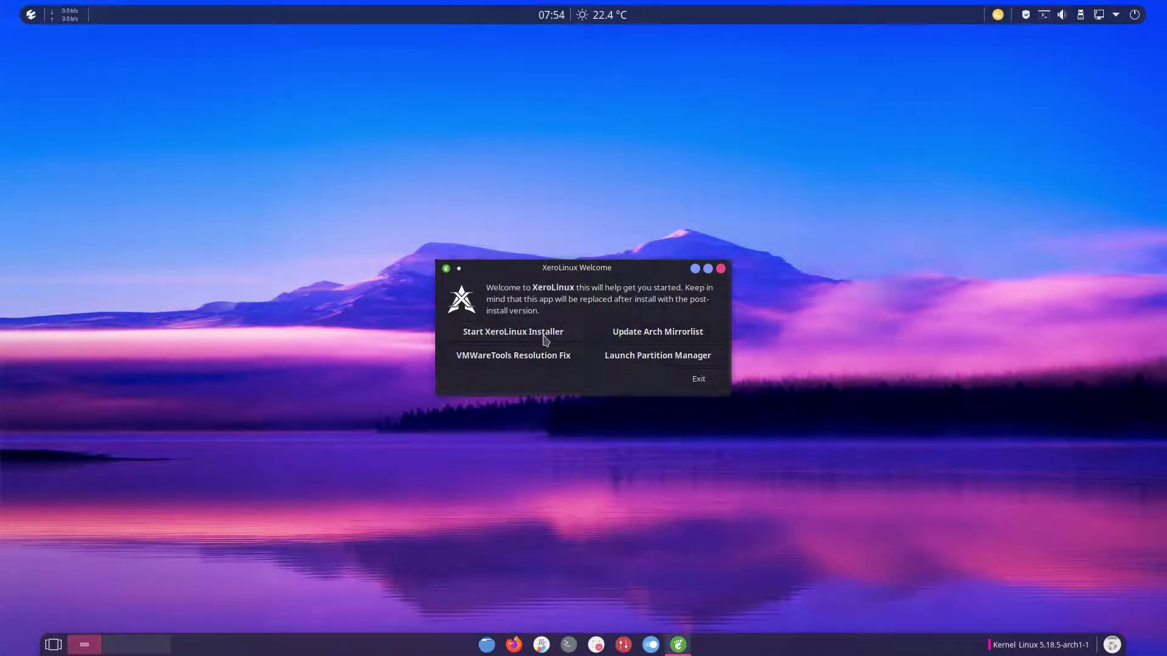
click(545, 339)
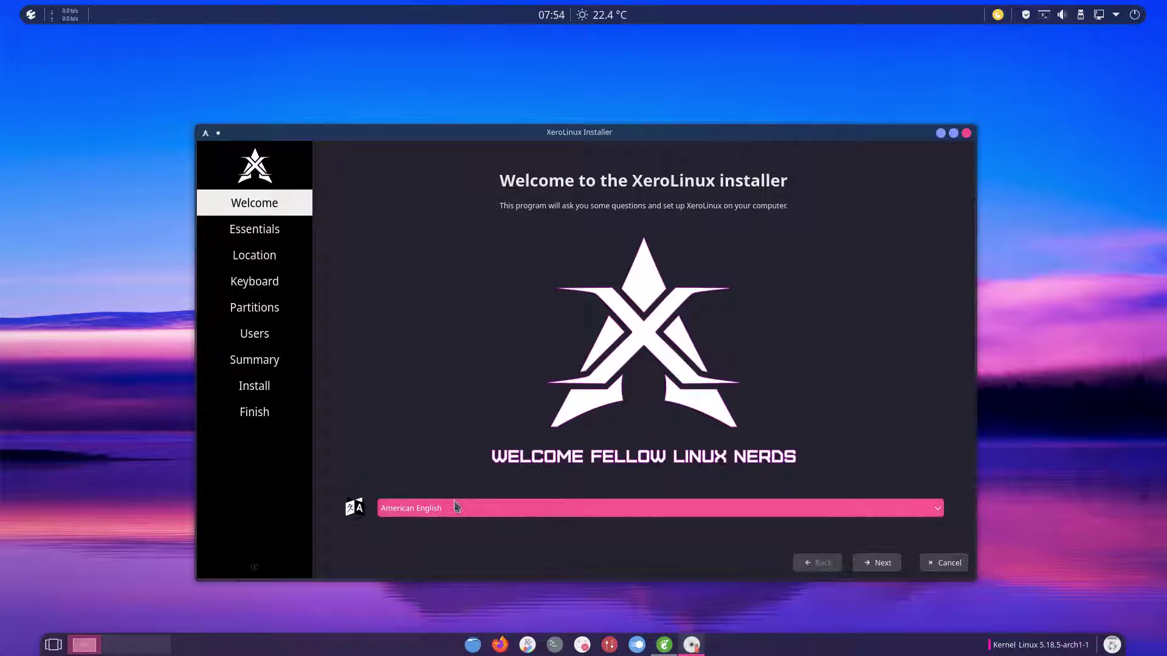
Step: On the Essentials page, inspect the CPU MicroCode and AMD GPU driver options without ticking any, then continue
click(874, 564)
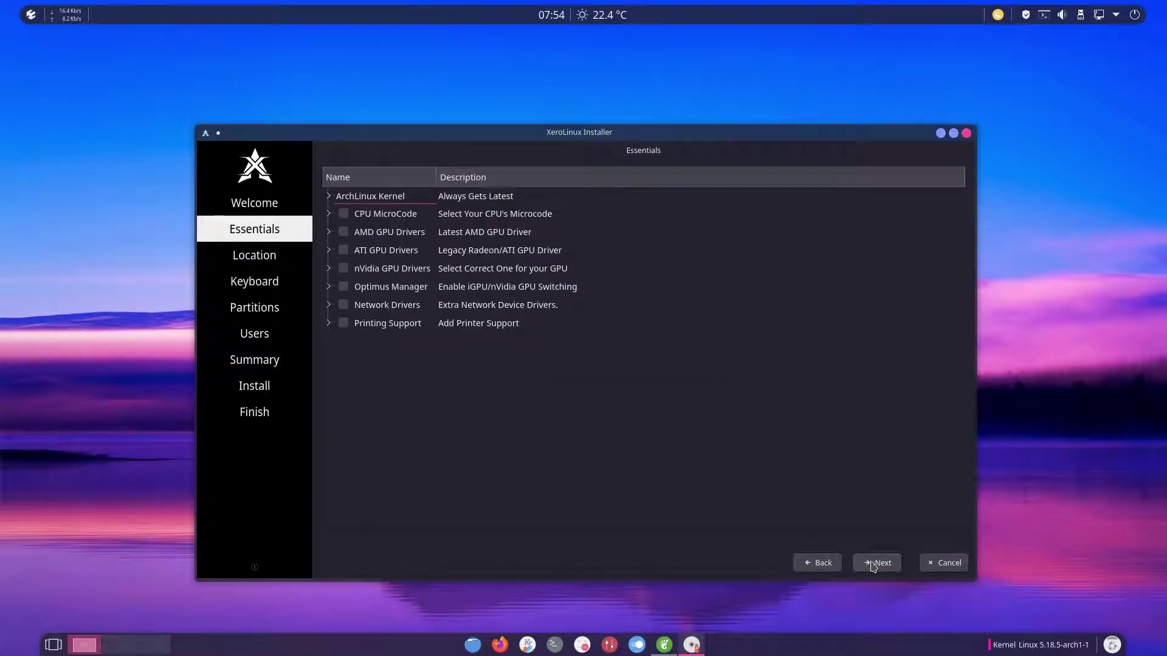
click(328, 215)
click(328, 215)
click(331, 217)
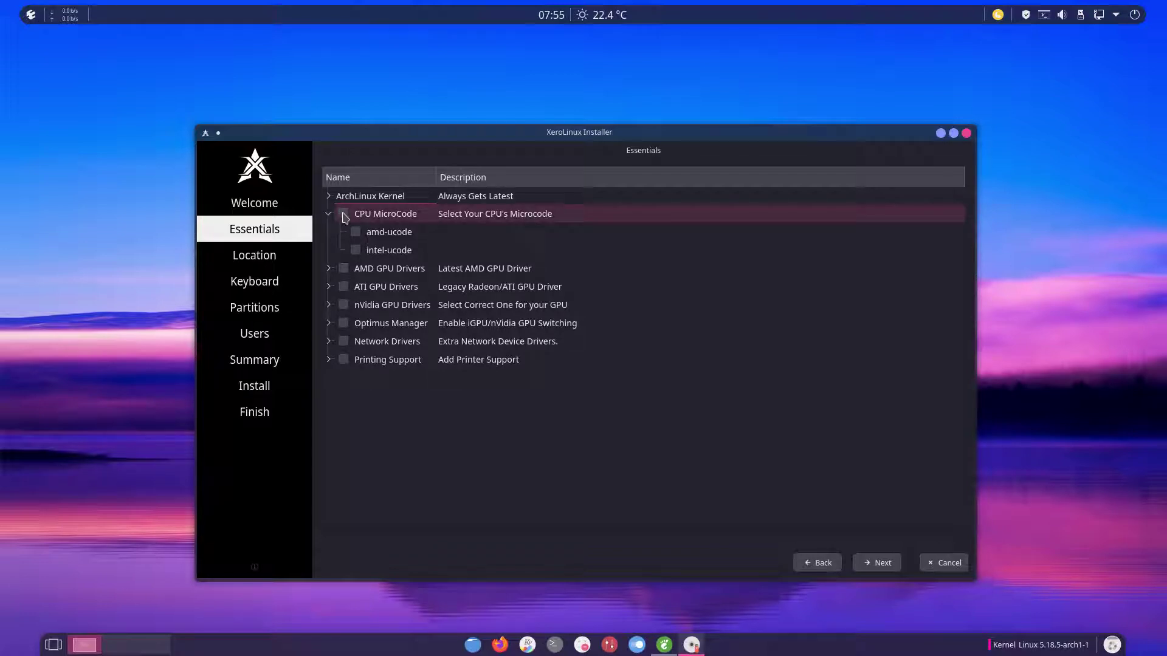
click(328, 269)
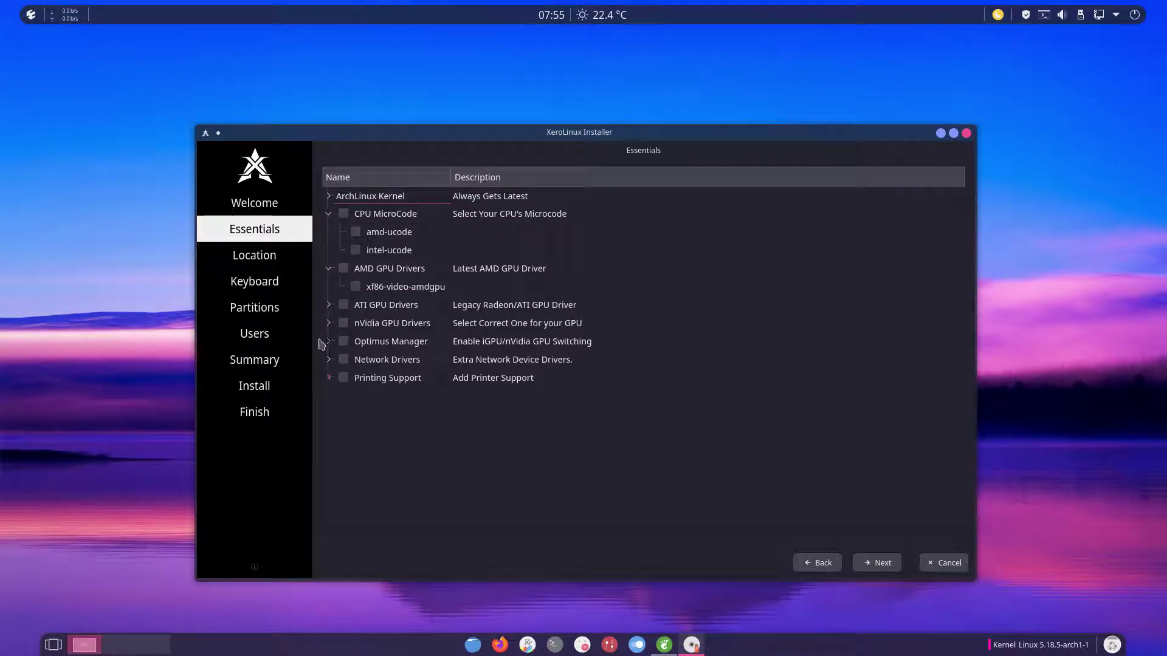
click(879, 560)
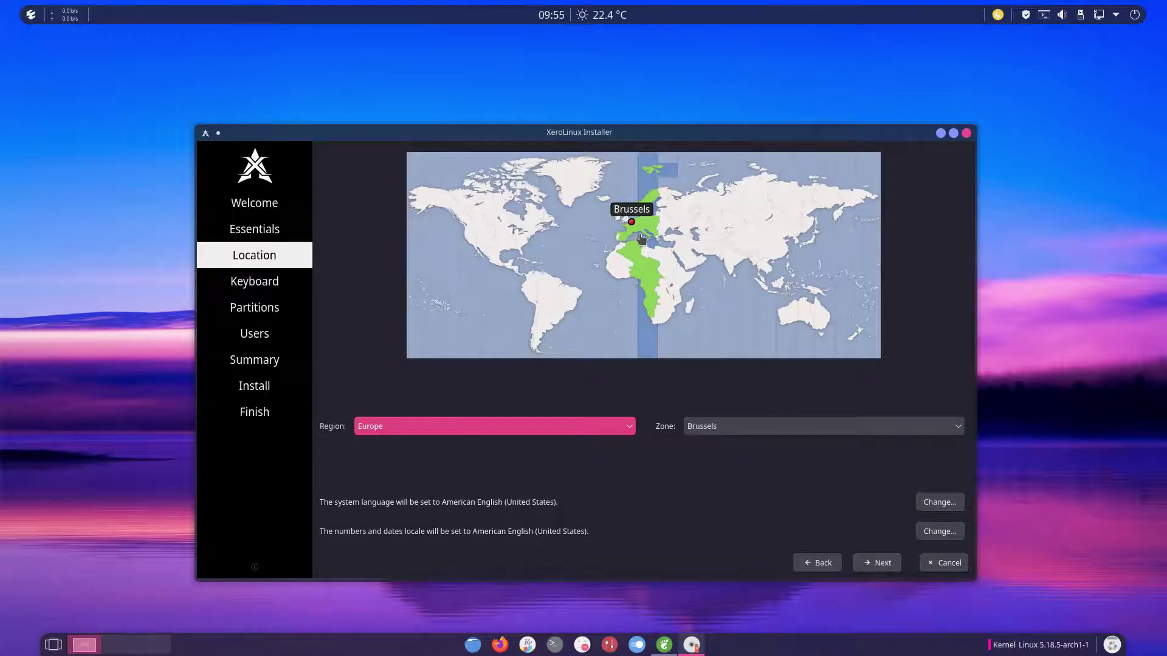
Step: Select the Belgian keyboard layout and type azerty&( in the test field to confirm AZERTY
click(879, 563)
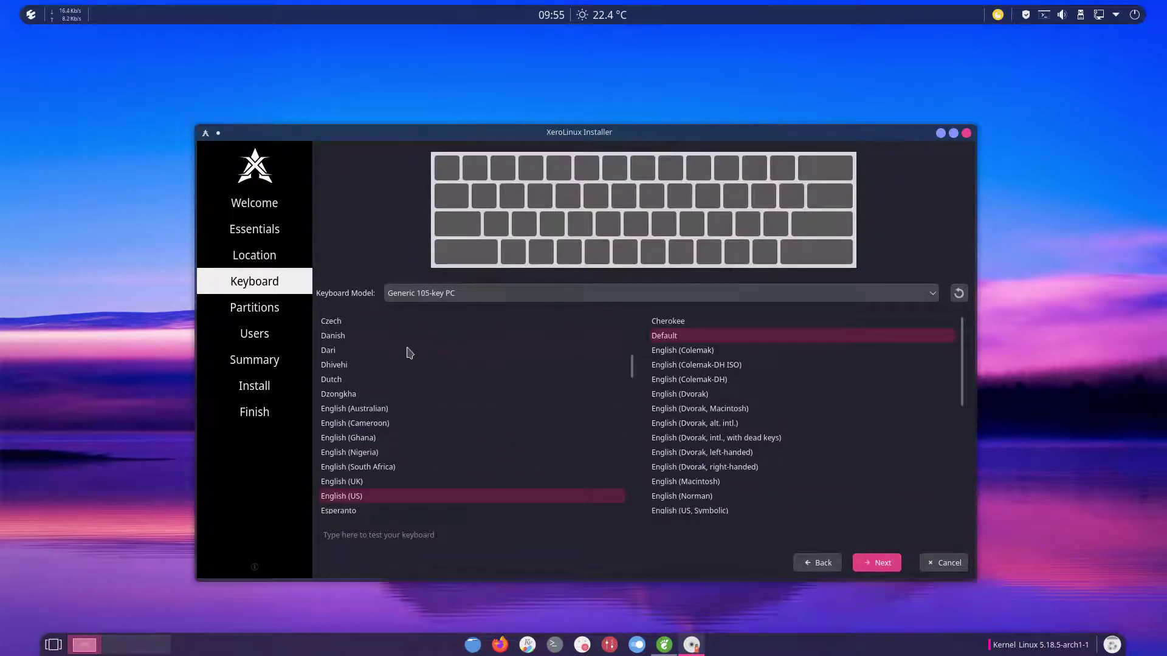
scroll(383, 392, up, 3)
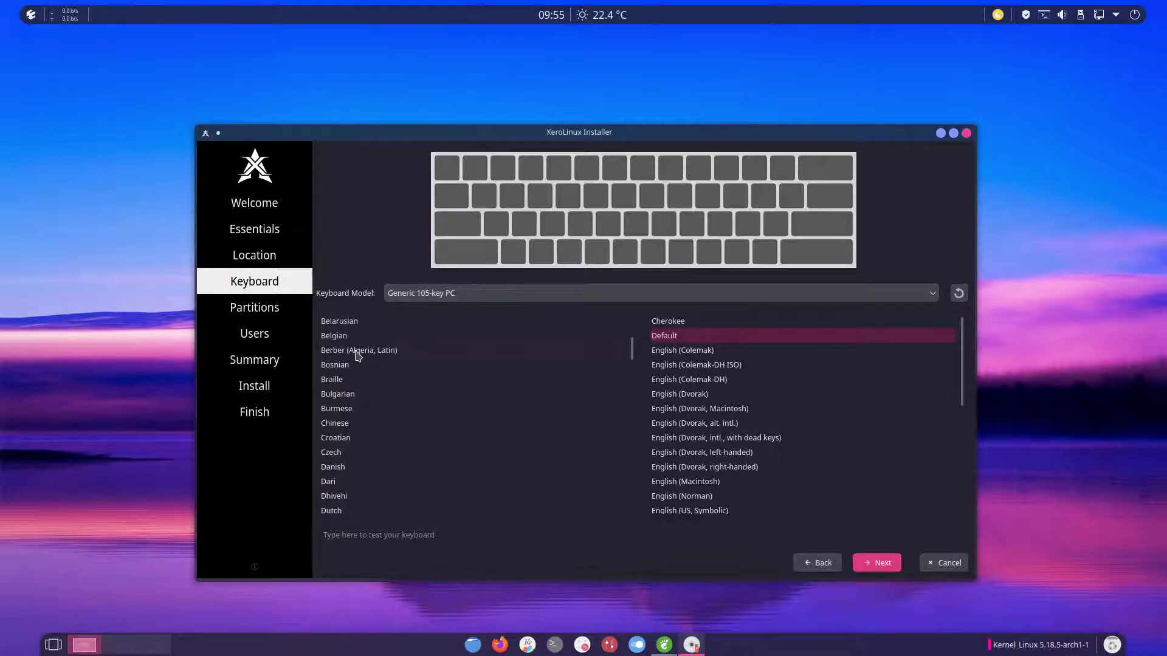
click(342, 336)
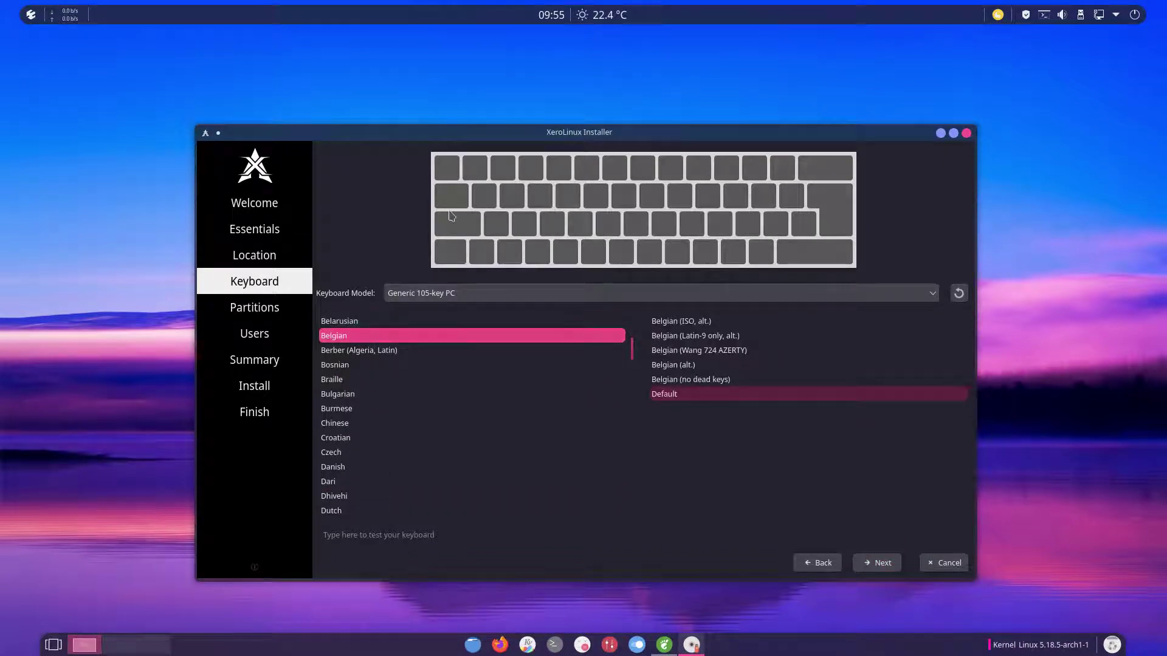
click(373, 536)
text(az)
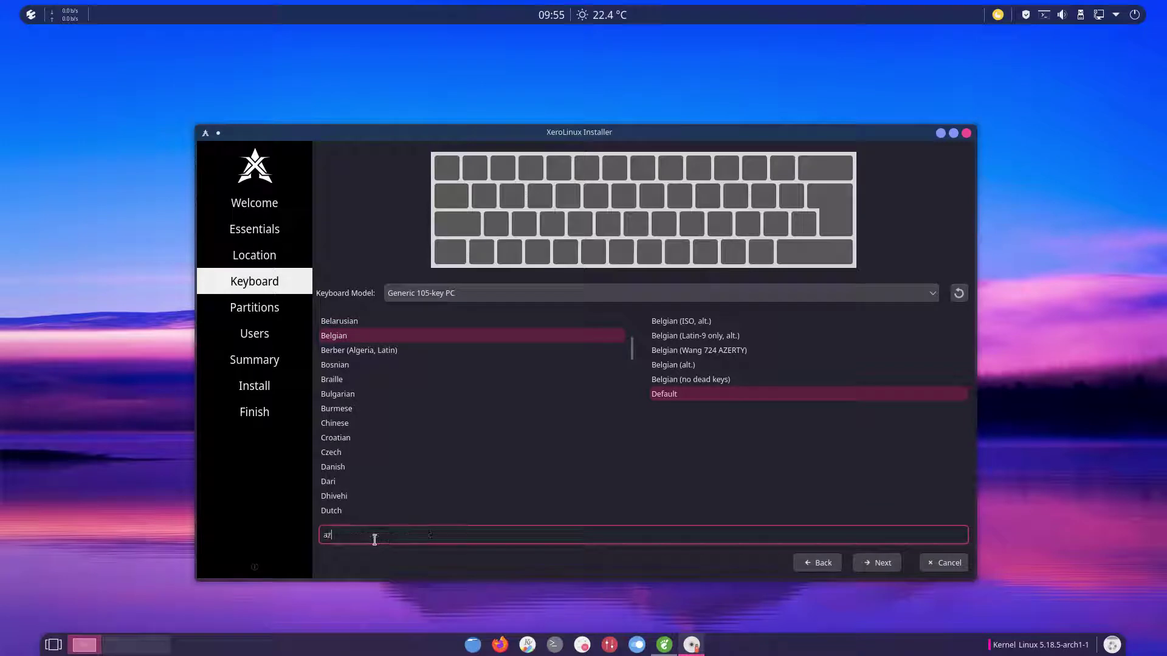
text(erty&)
key(super)
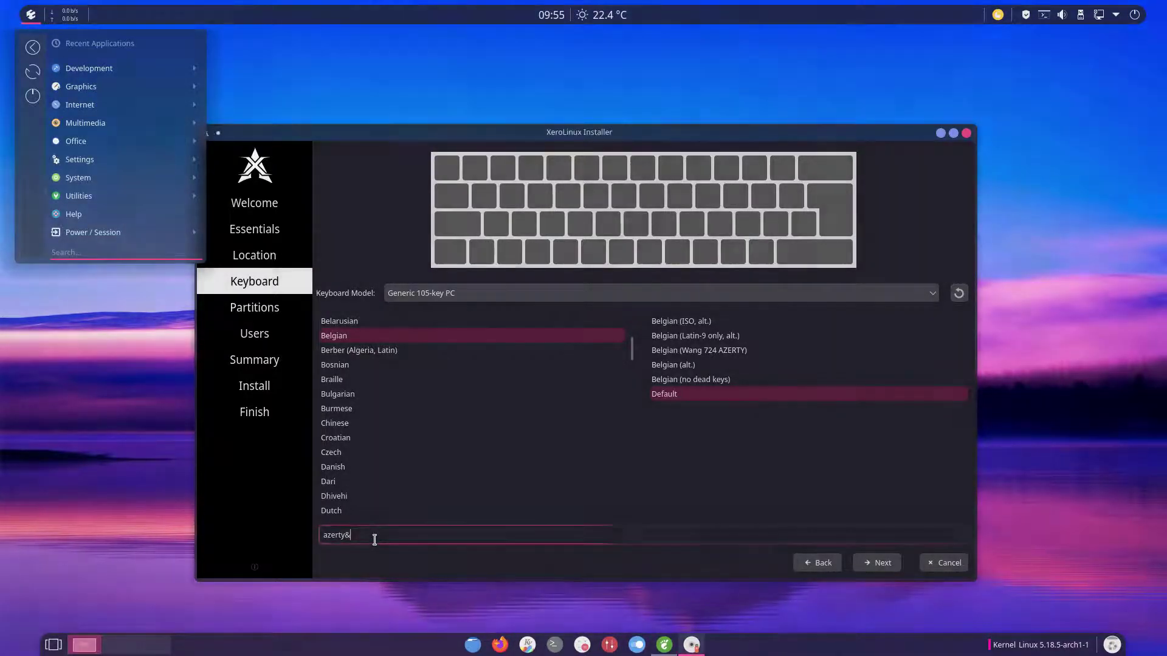
key(Escape)
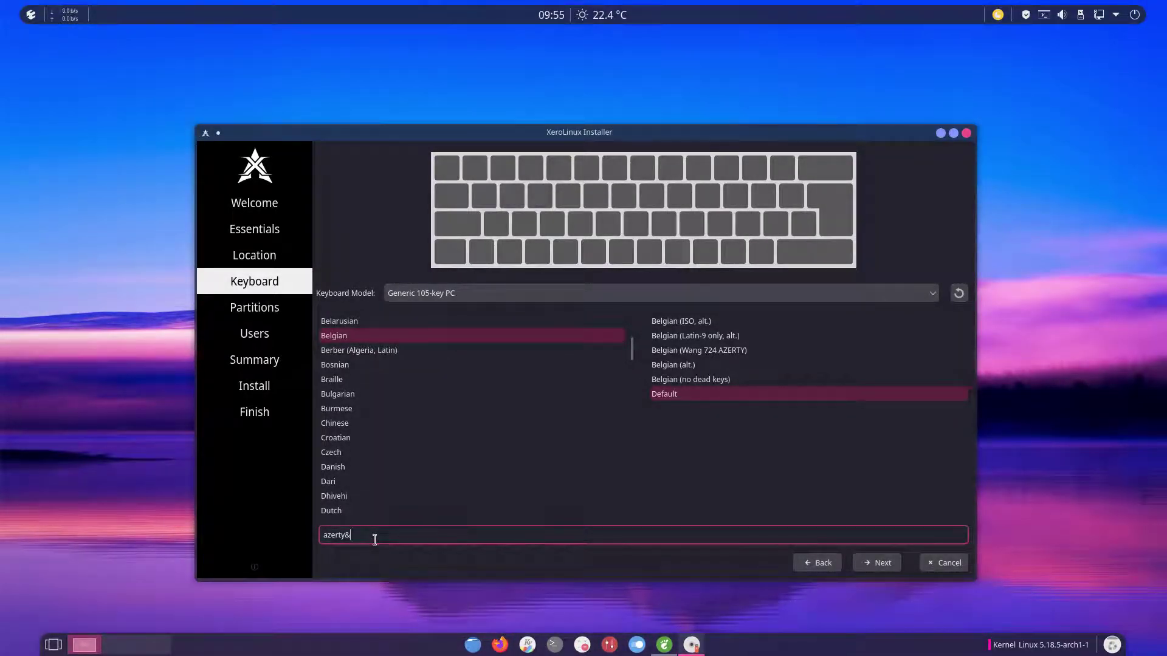
text(()
Step: Erase the whole 28.00 GiB VBOX HARDDISK, formatting it as ext4 with No Swap
click(875, 565)
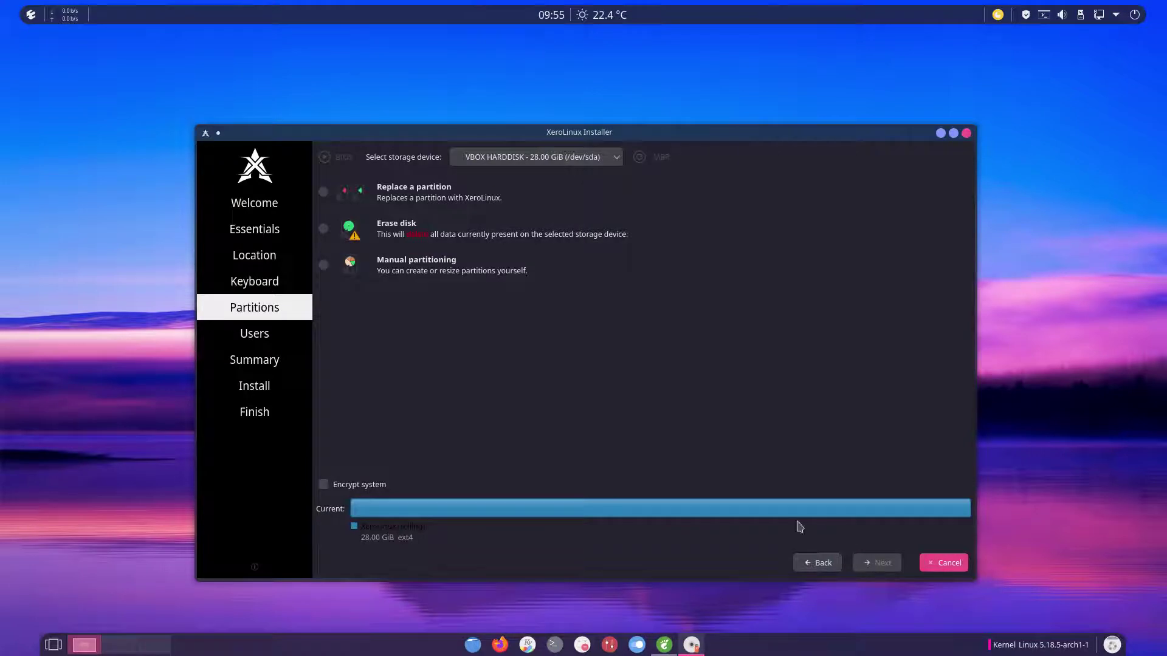
click(437, 238)
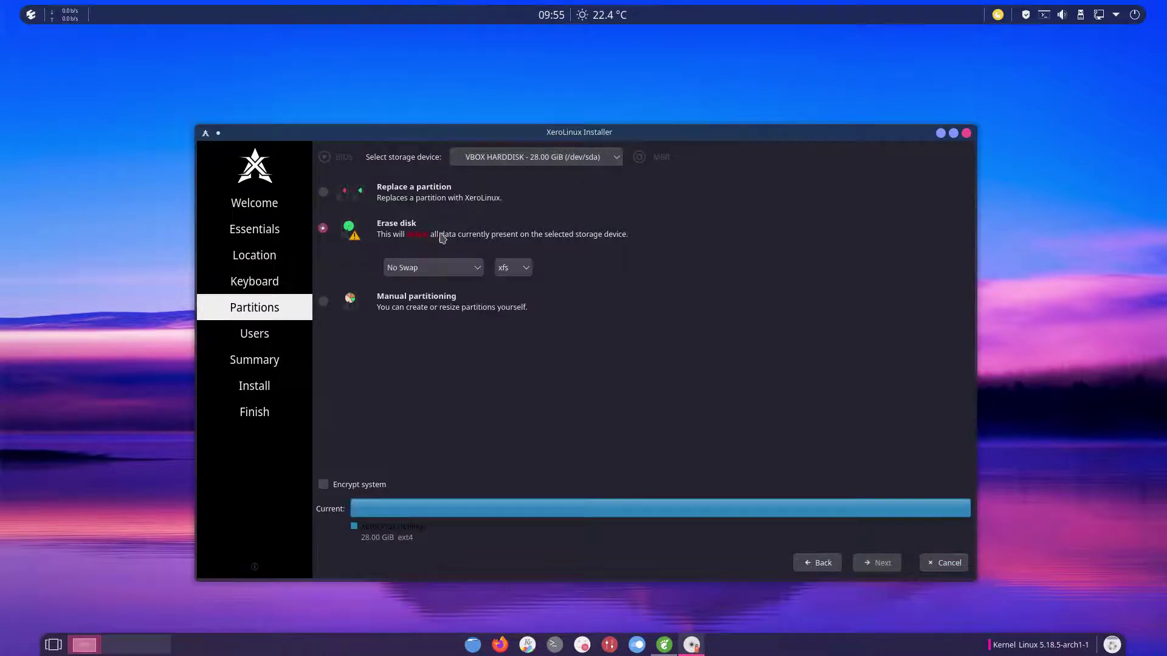
click(523, 271)
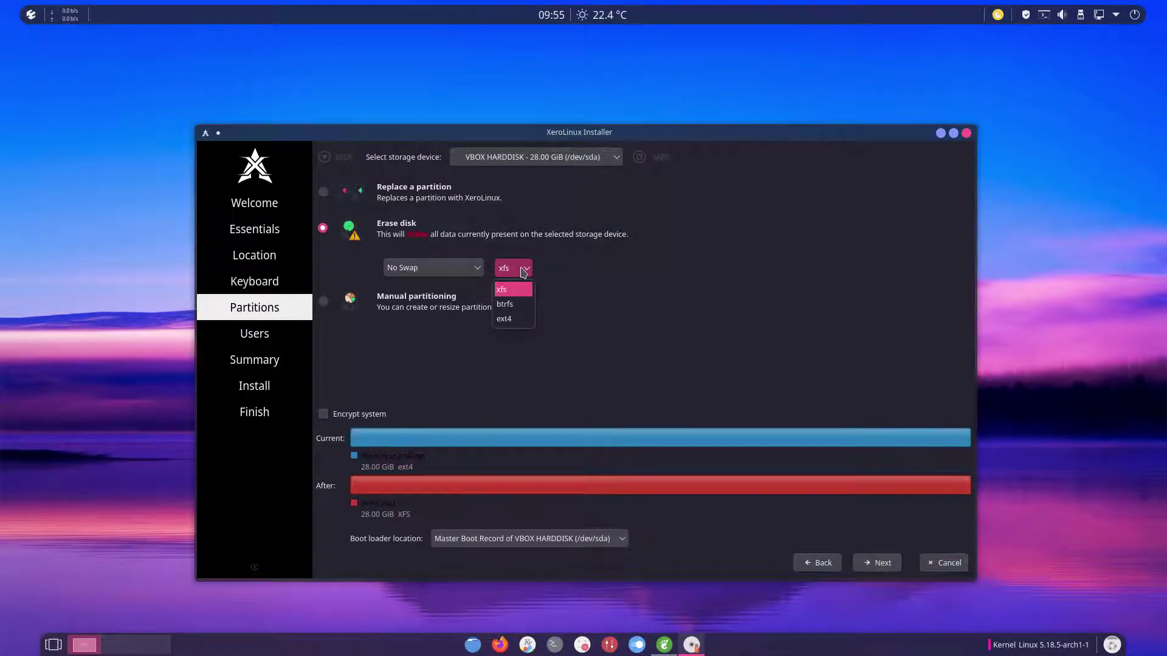
click(515, 319)
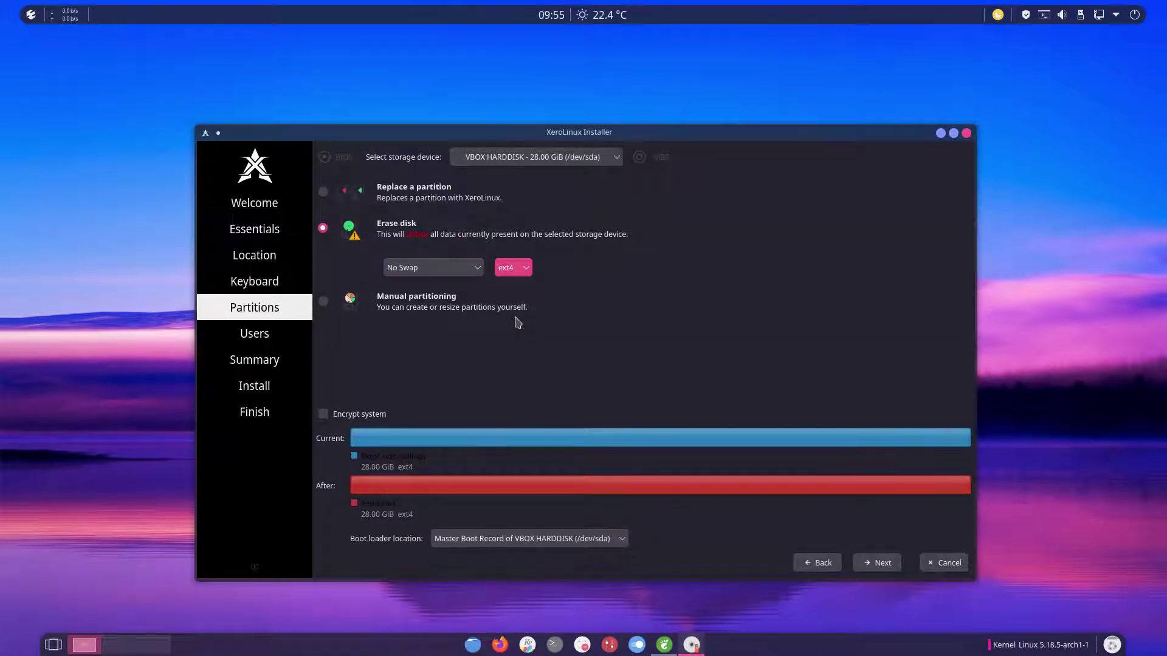
click(477, 271)
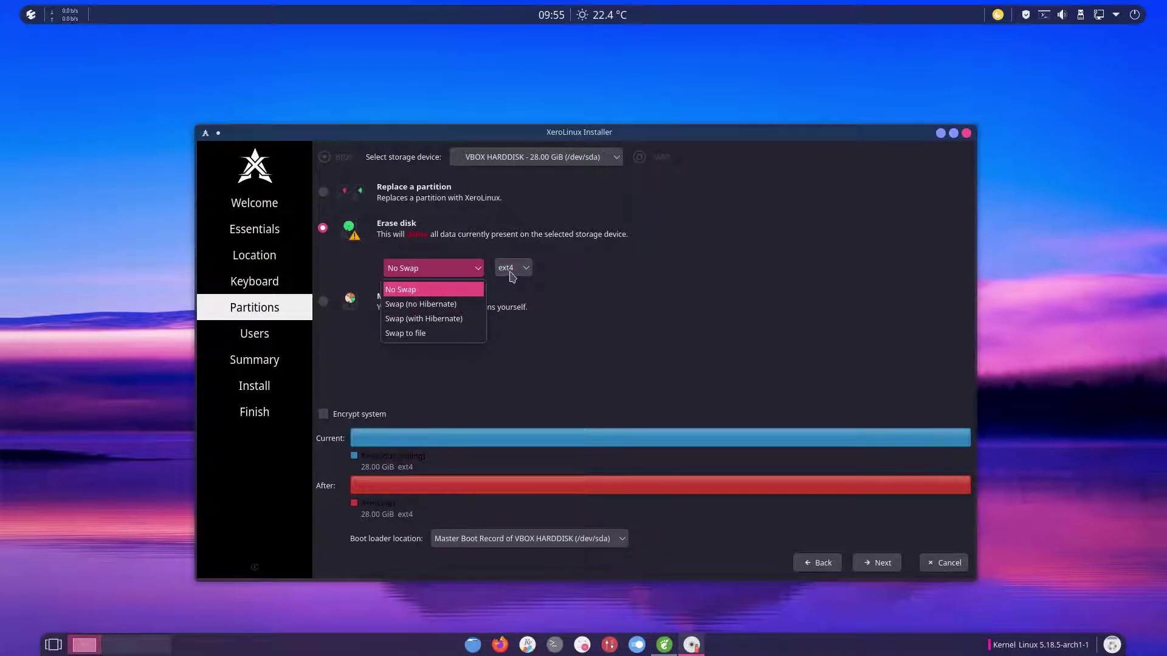
click(543, 251)
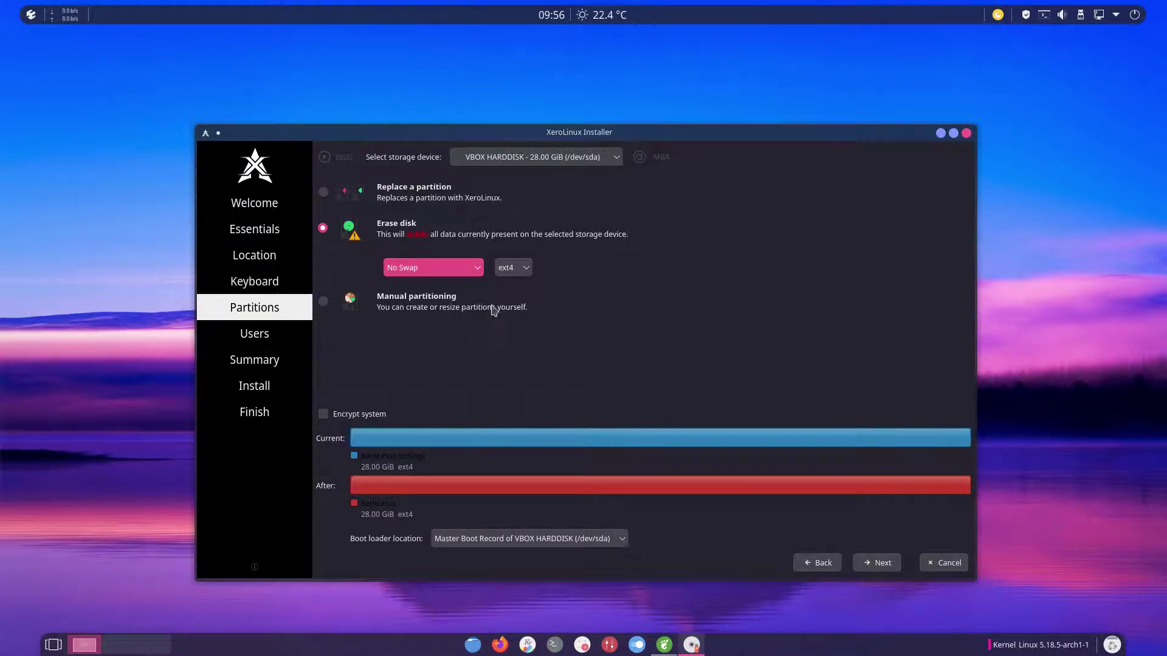
Step: Enter the user's full name so the login and computer name fill in
click(881, 566)
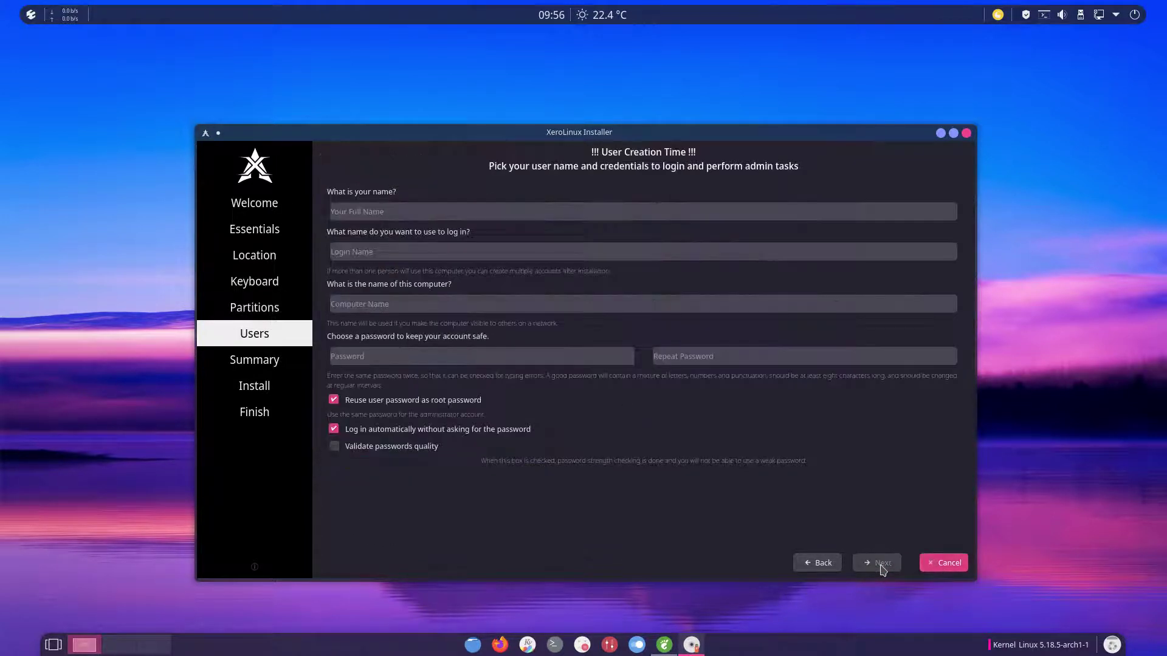
click(444, 214)
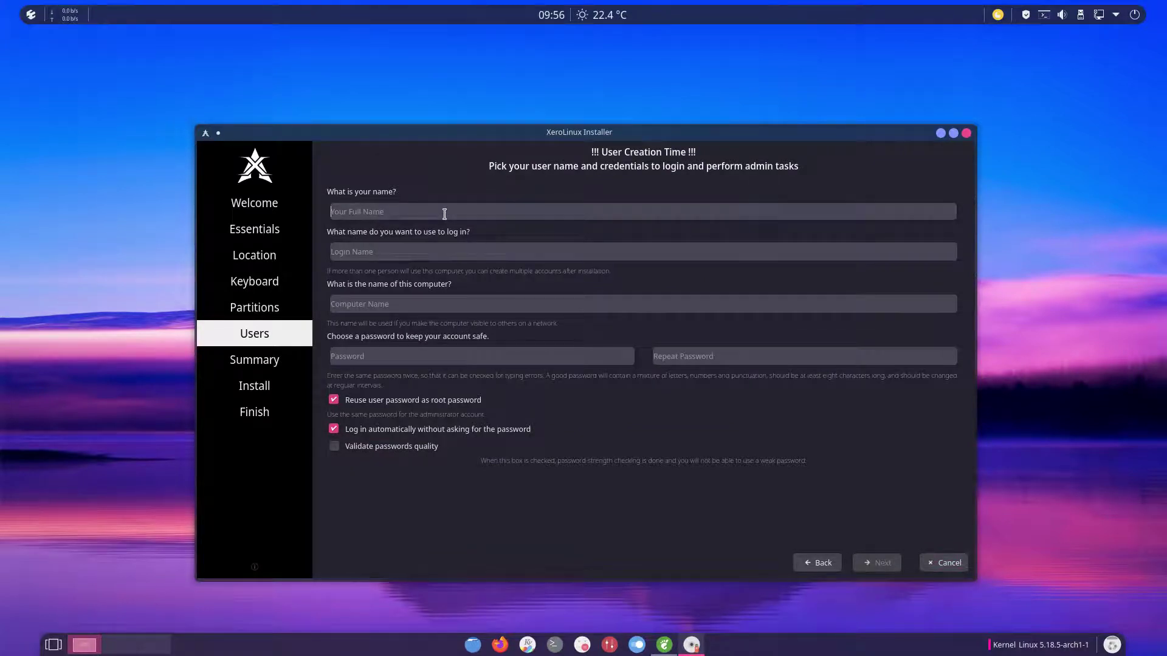
text(erik)
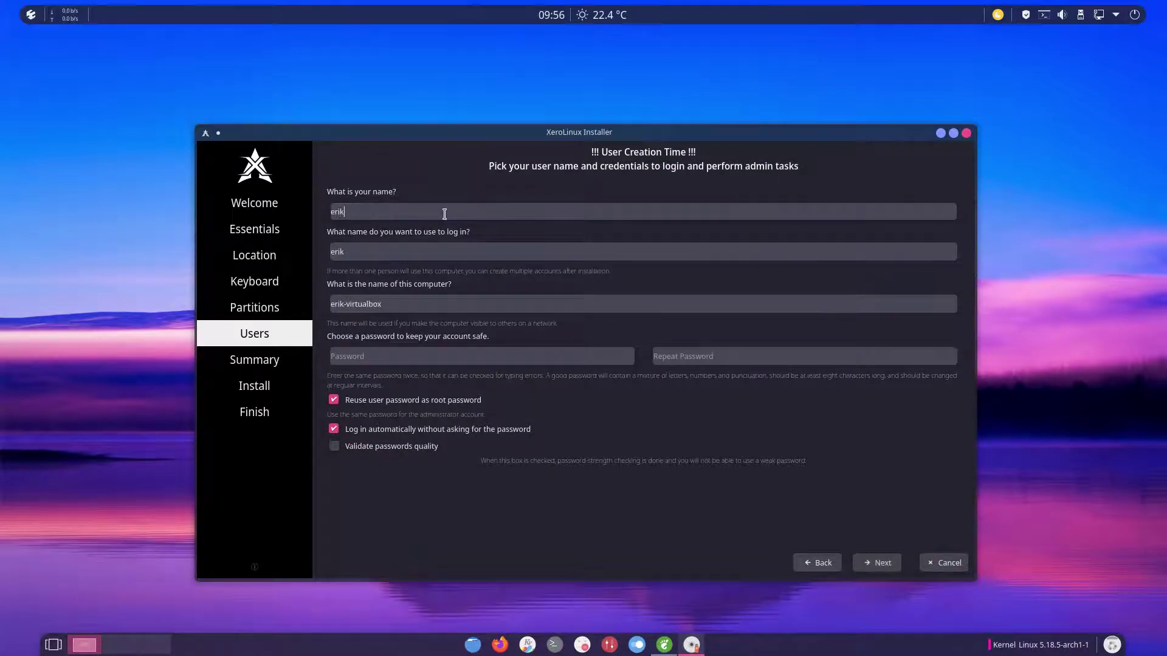
key(Tab)
key(Tab)
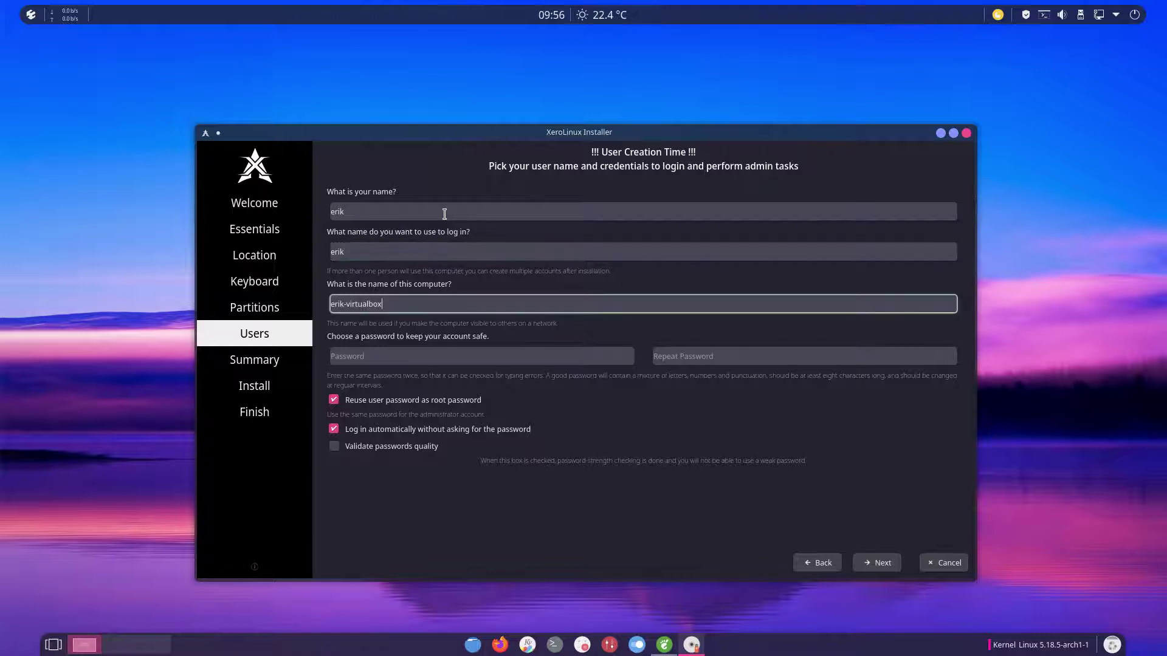
Step: Replace the too-short password with a longer one and retype it in the repeat field
key(Tab)
key(Tab)
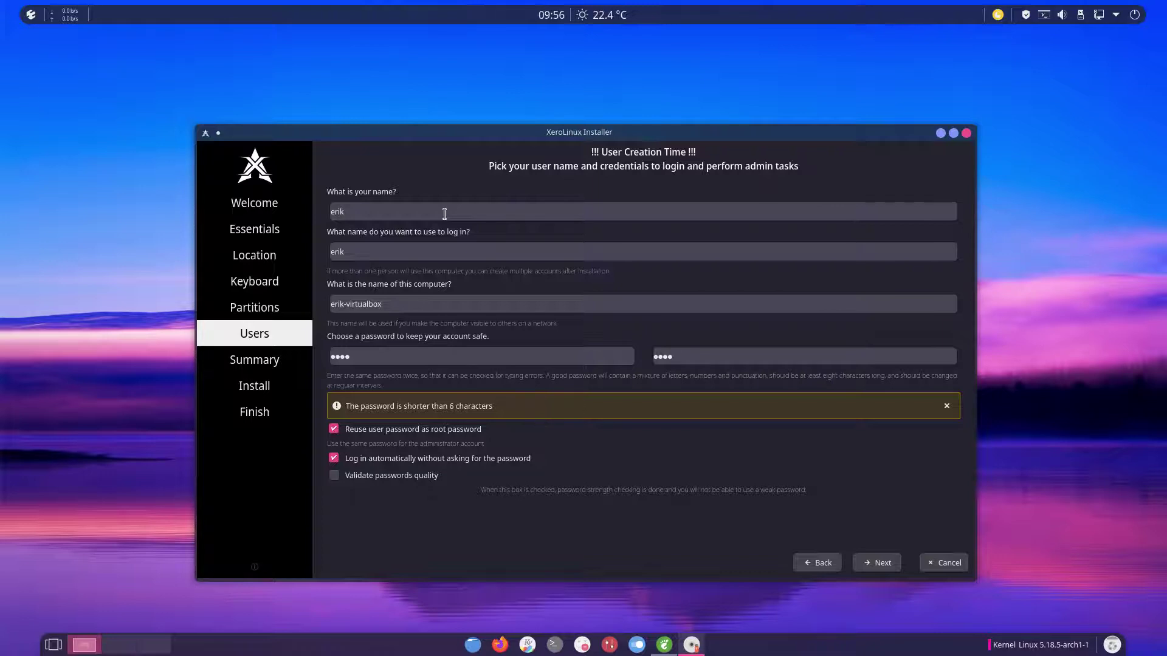
drag(361, 358, 320, 362)
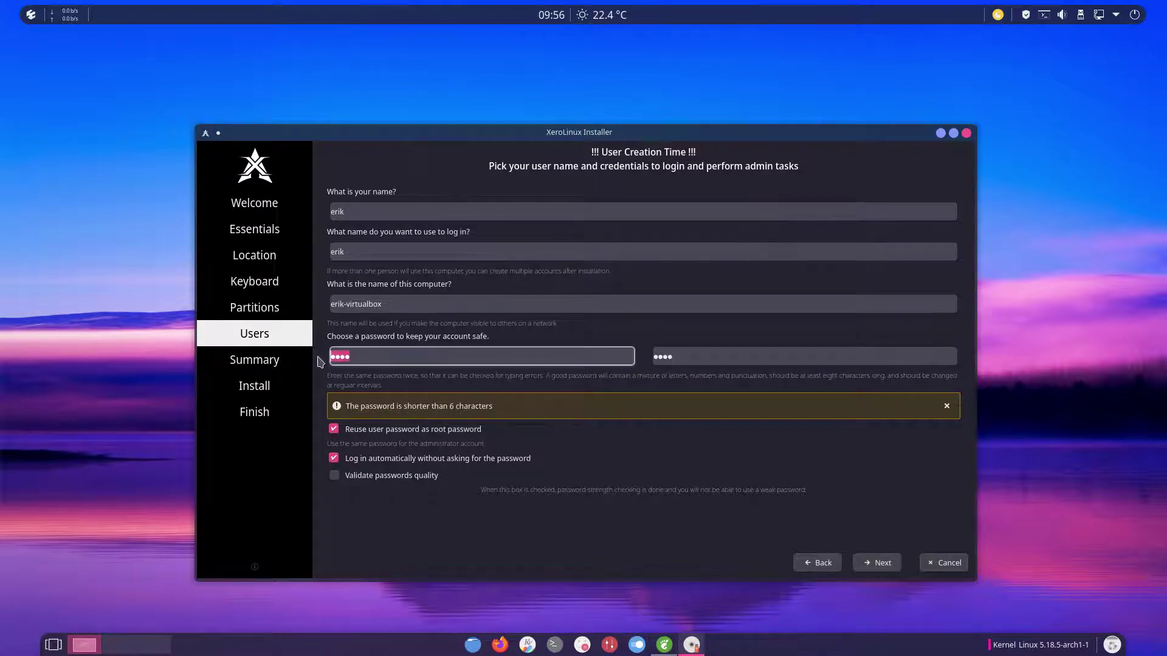
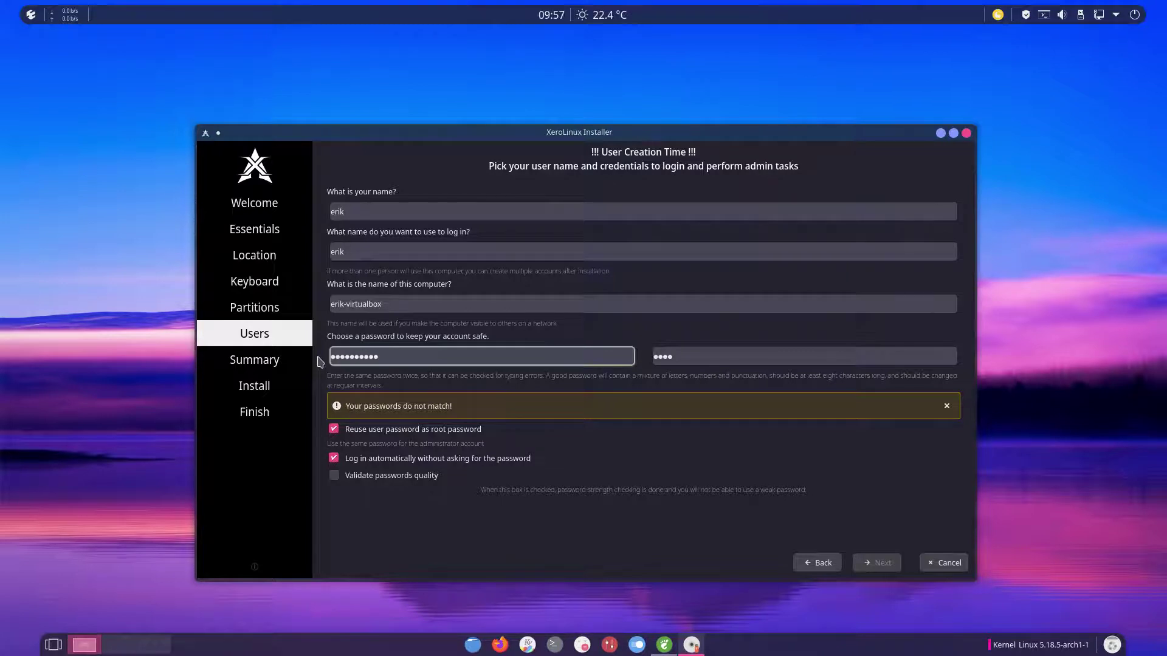
key(Tab)
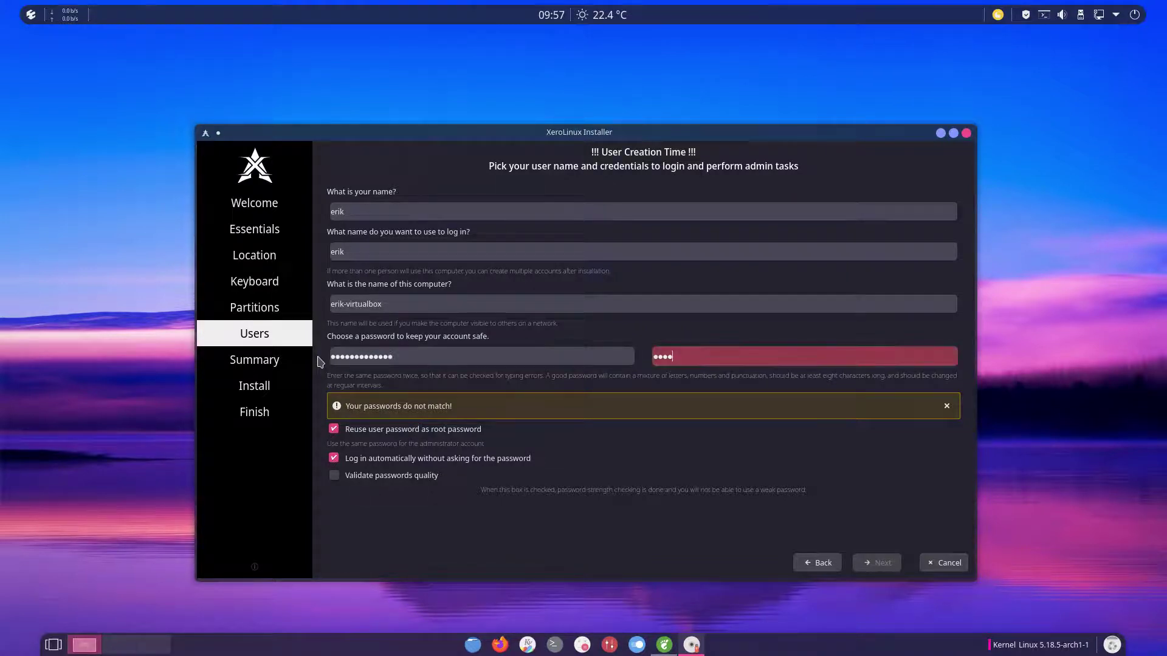
key(BackSpace)
key(BackSpace)
key(BackSpace)
key(BackSpace)
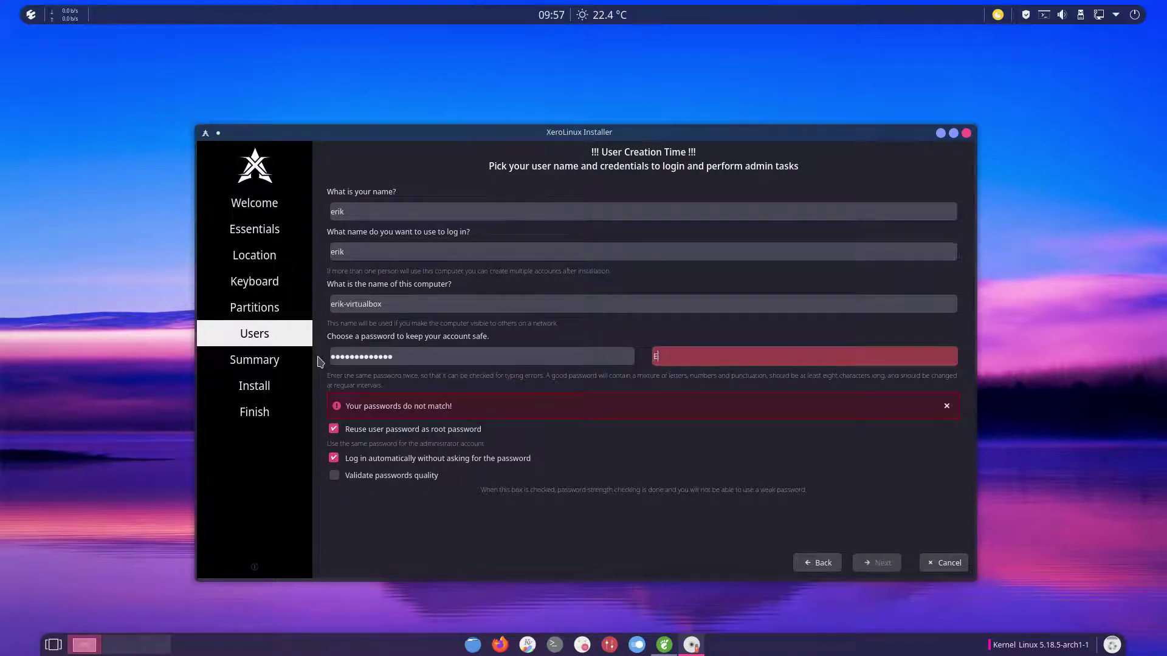
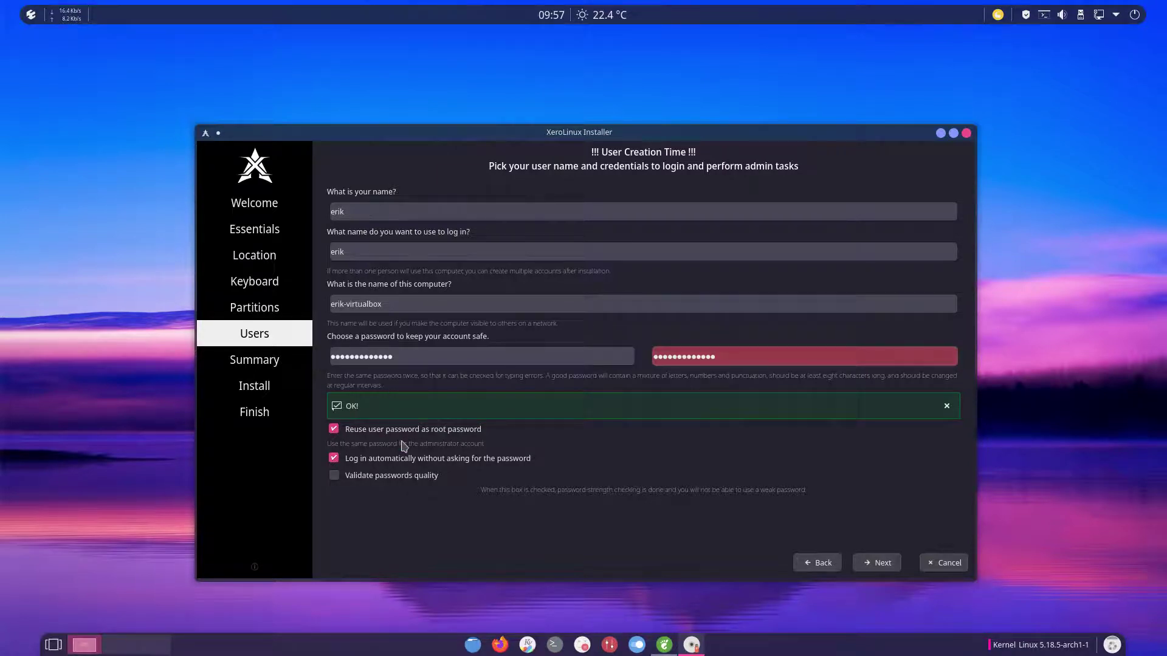
Step: Move past the Summary page and confirm Install now to start unpacking the system image
click(879, 563)
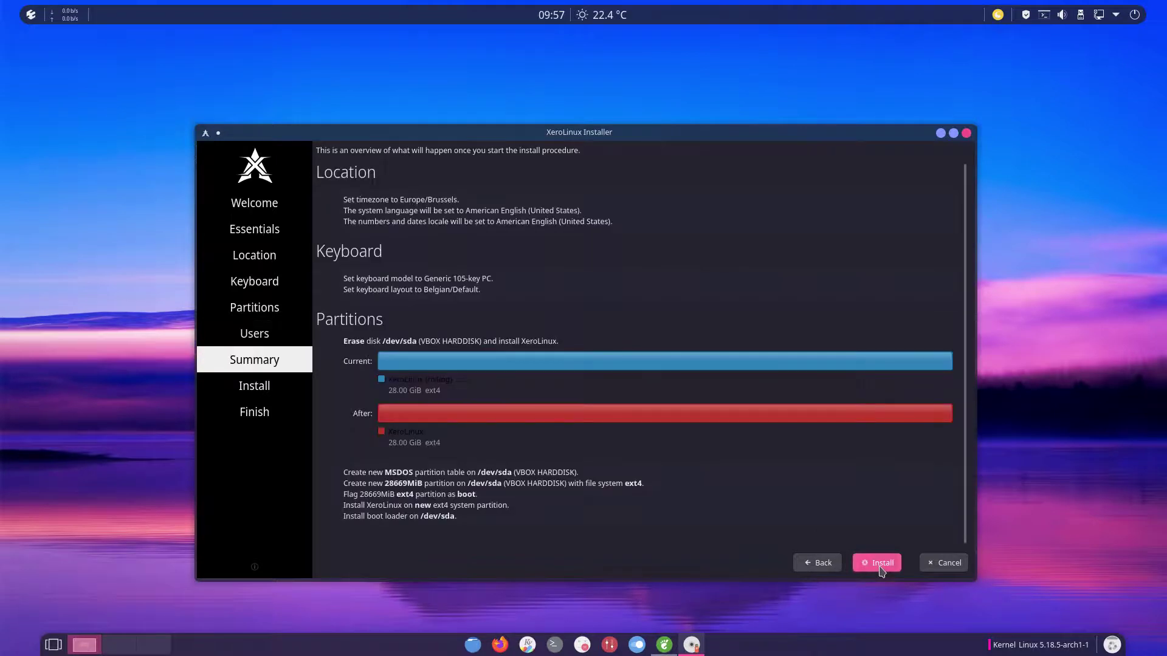
click(879, 565)
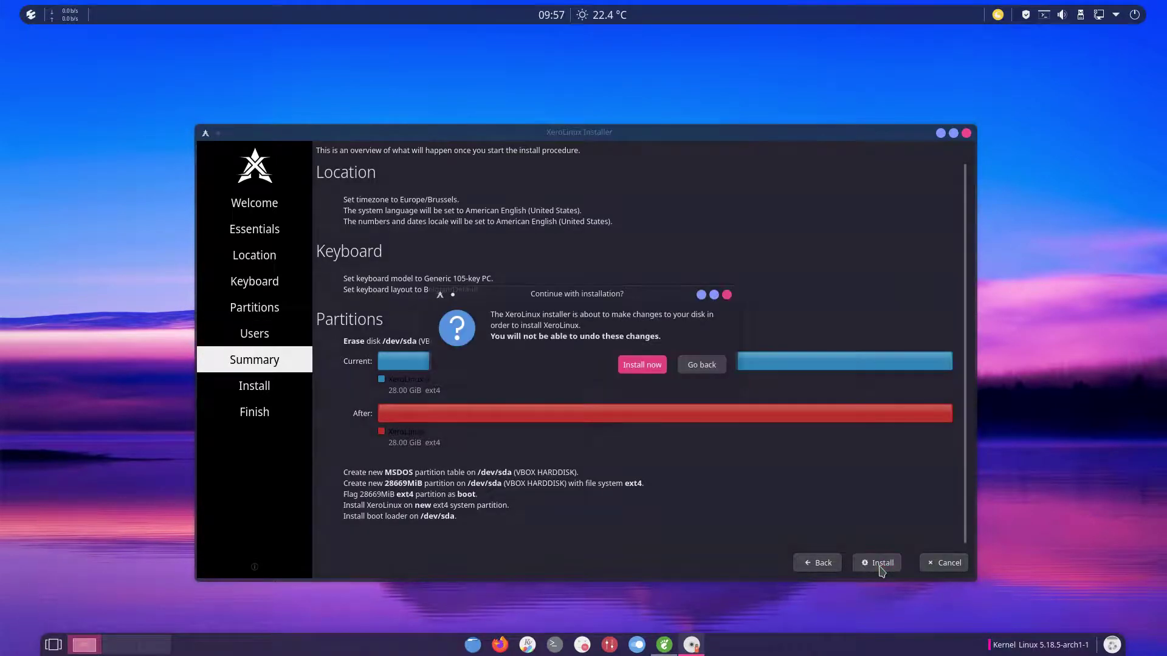
click(661, 377)
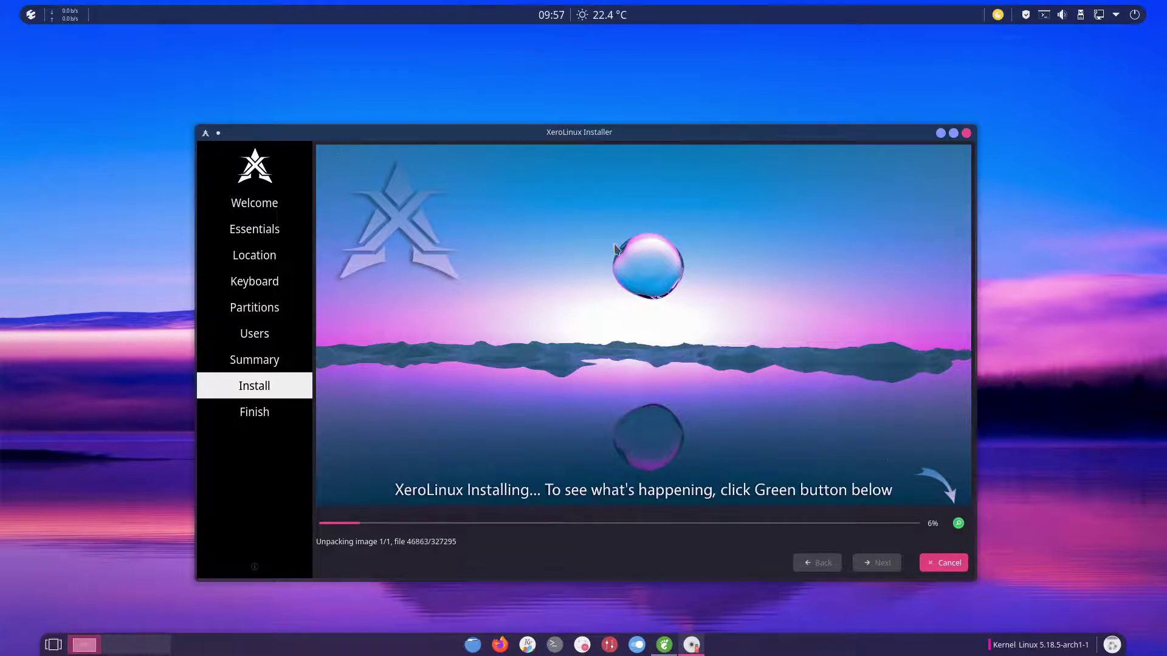
Step: Raise the installer window, show the detailed log, and open then dismiss the About box
drag(593, 133, 578, 53)
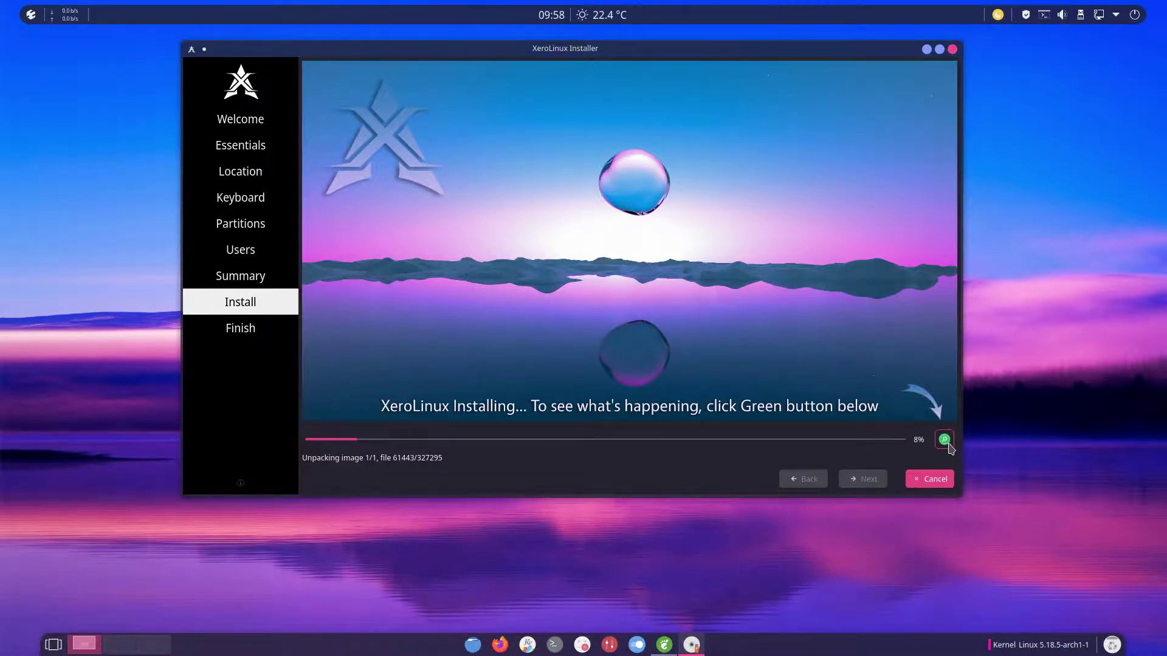
click(945, 440)
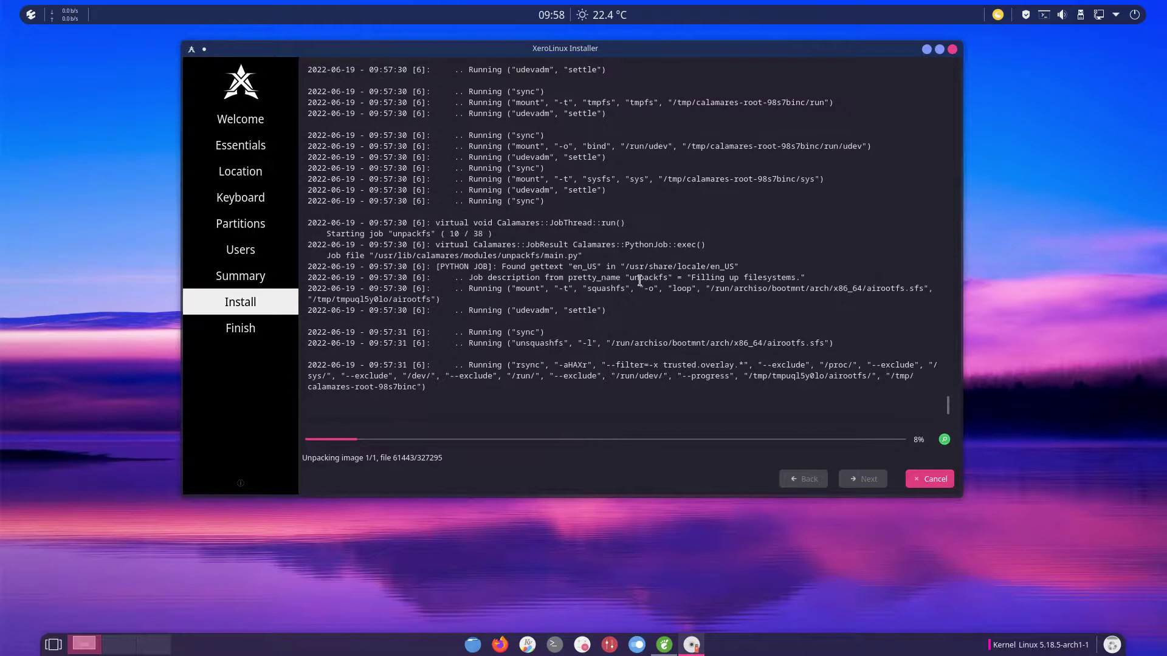
click(246, 477)
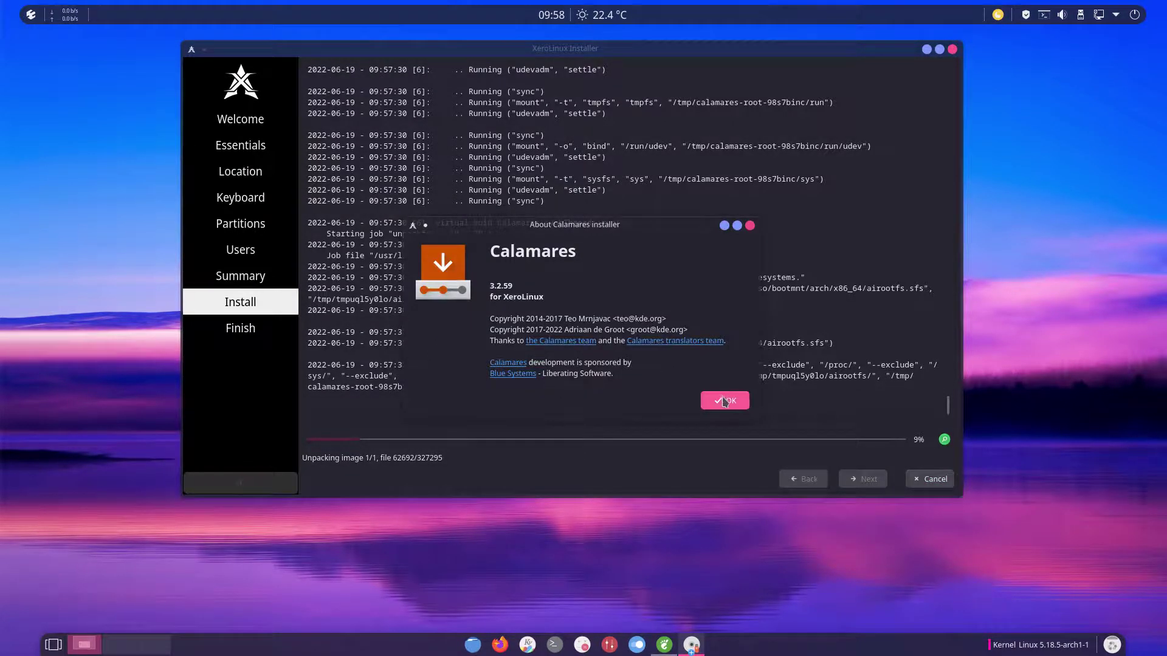
click(731, 402)
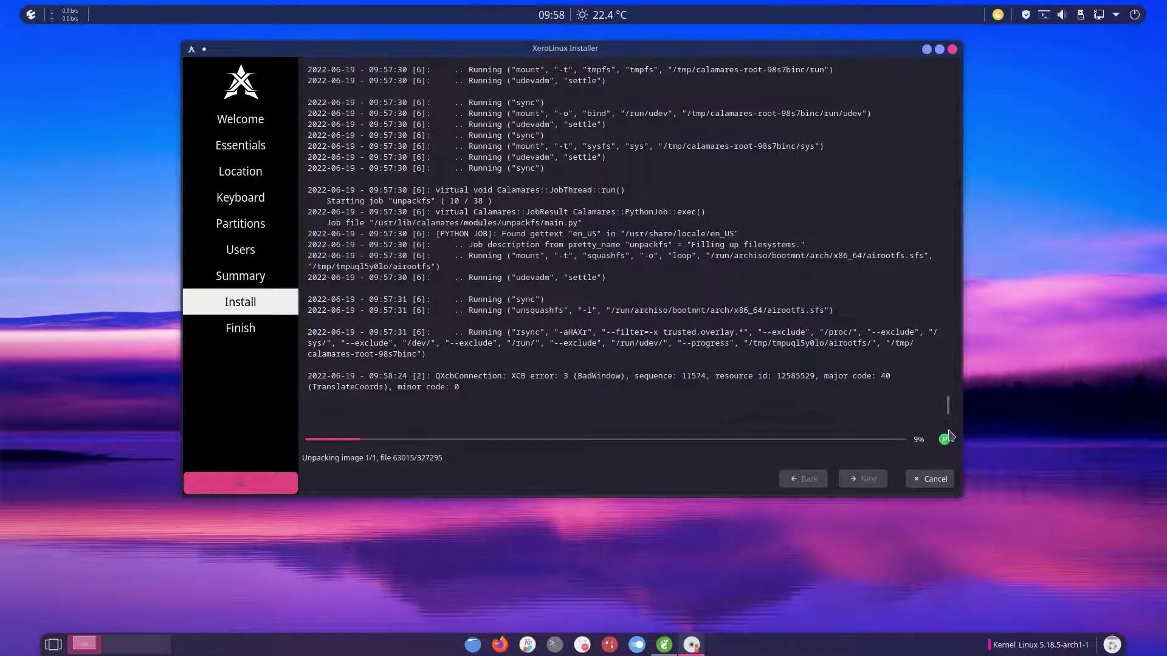
Step: Toggle back to the slideshow, reopen the log, and highlight the rsync command
click(948, 443)
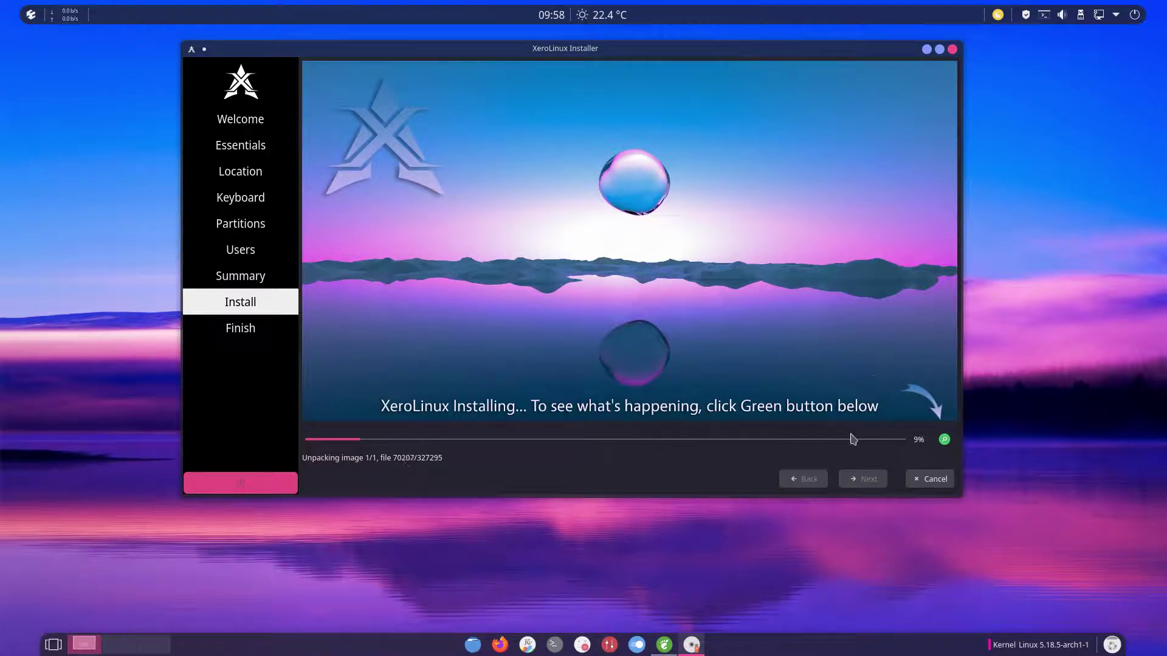
click(944, 439)
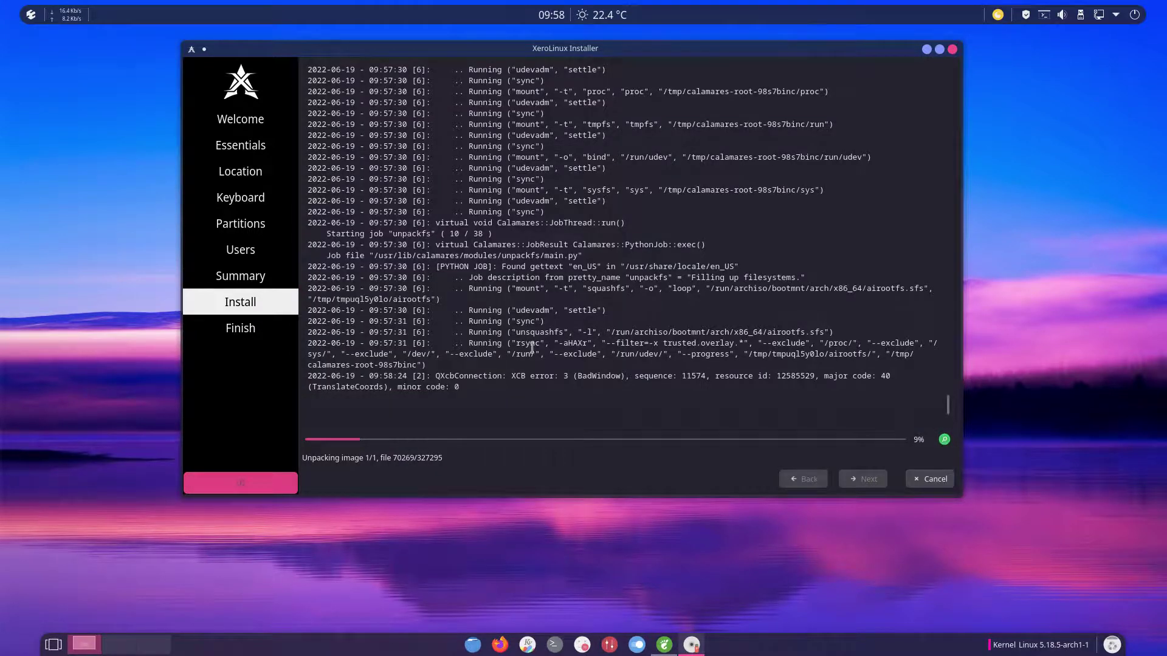
drag(509, 344, 546, 344)
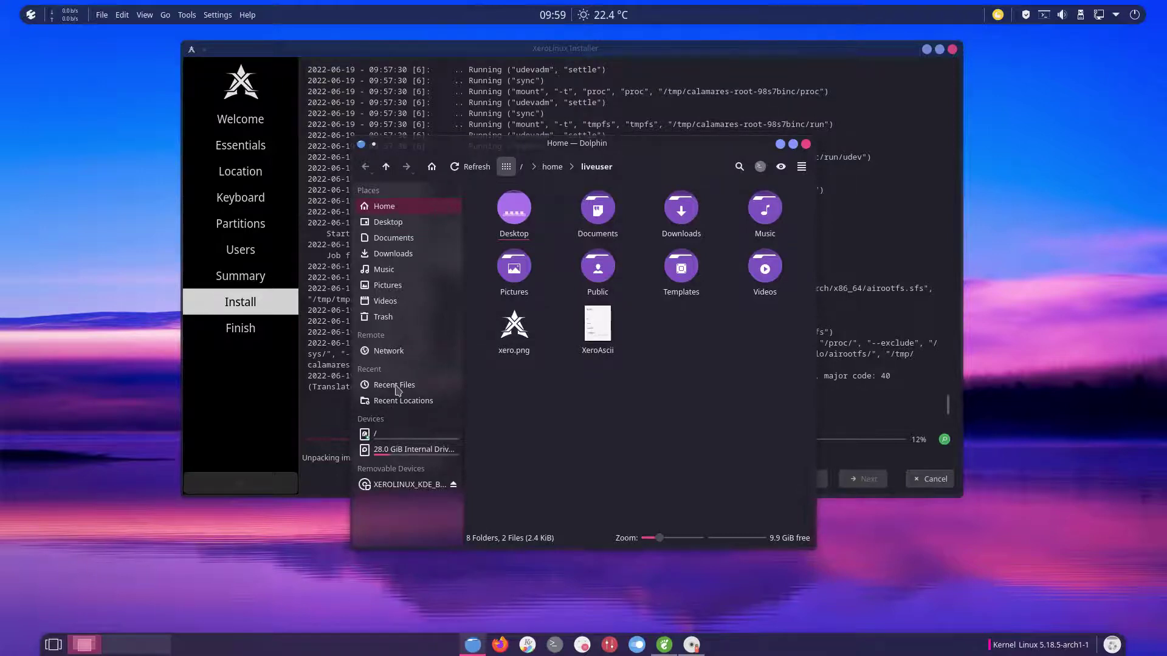
Step: Browse Dolphin from the filesystem root to /run/archiso/airootfs
click(405, 432)
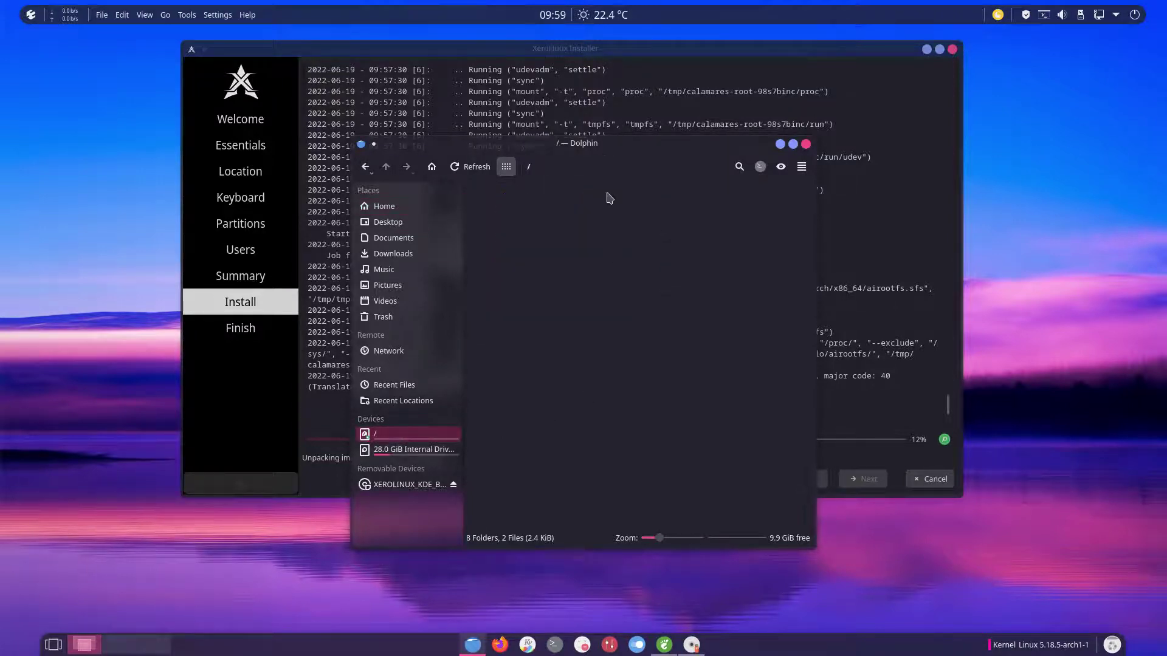
drag(603, 145, 312, 129)
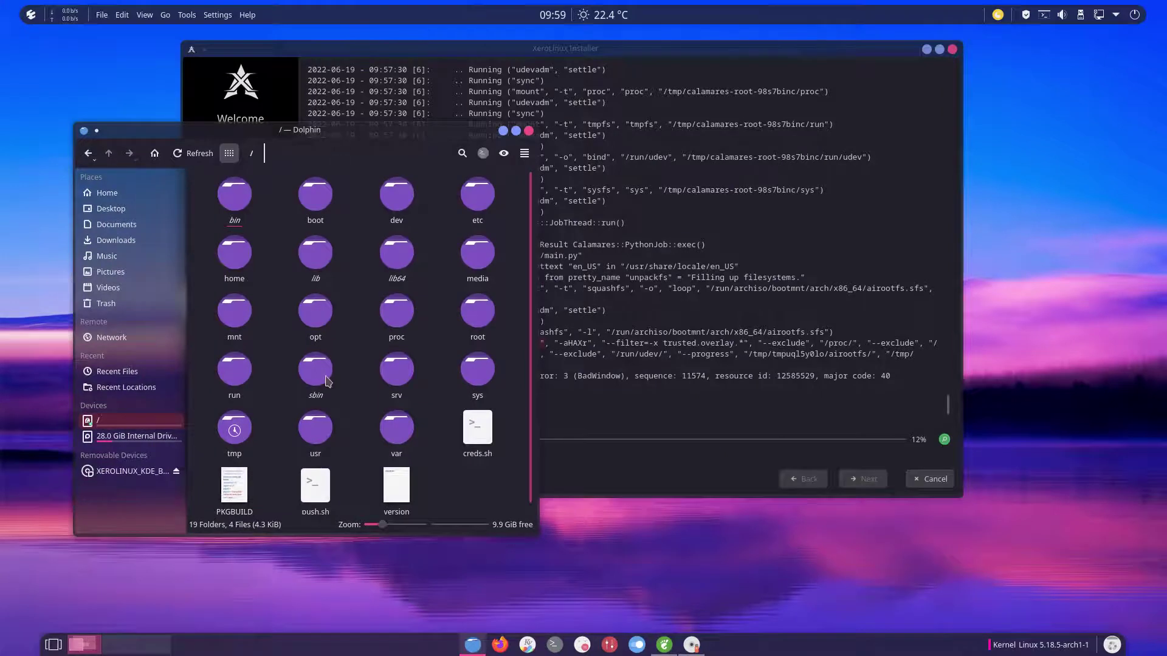
click(235, 371)
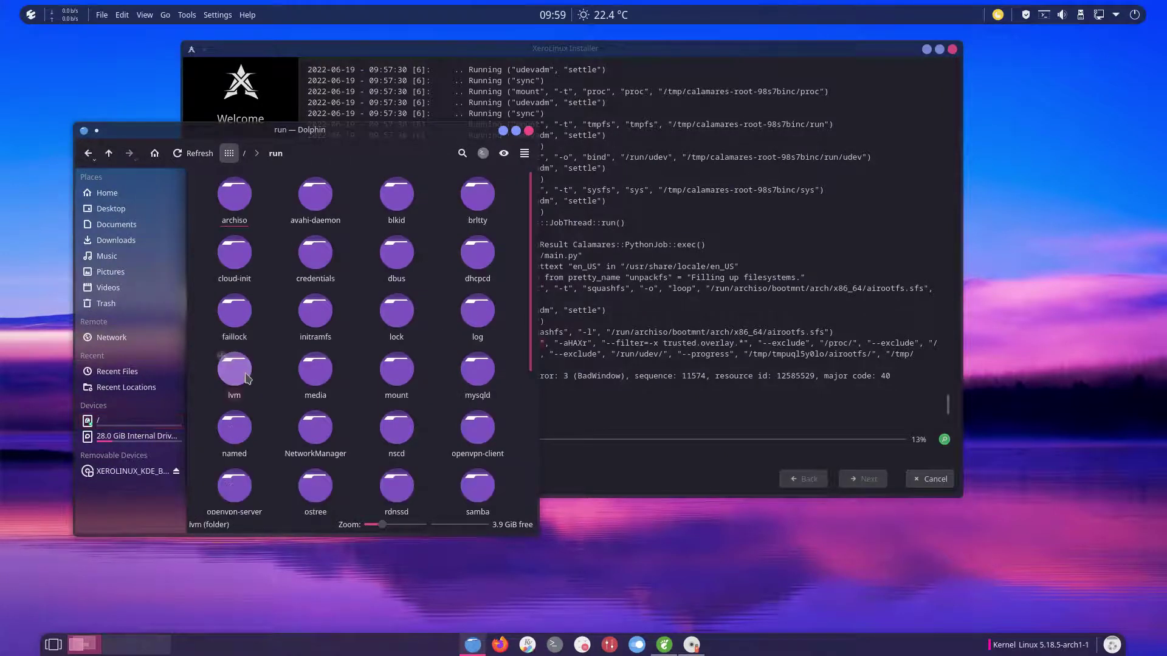
click(234, 204)
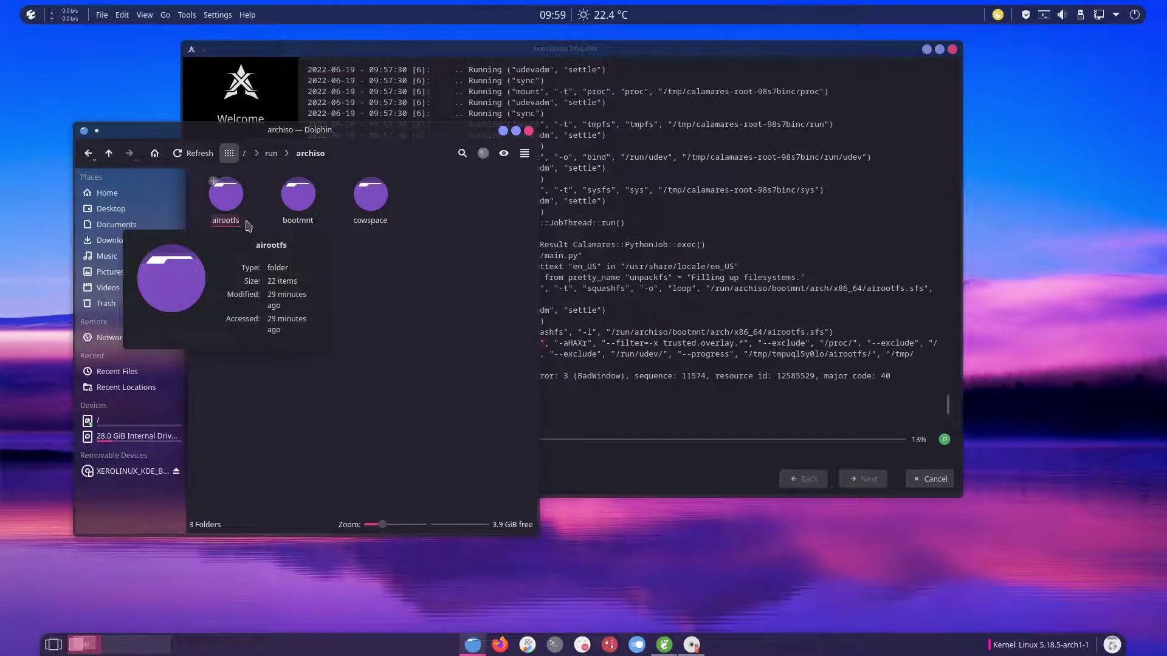
click(225, 204)
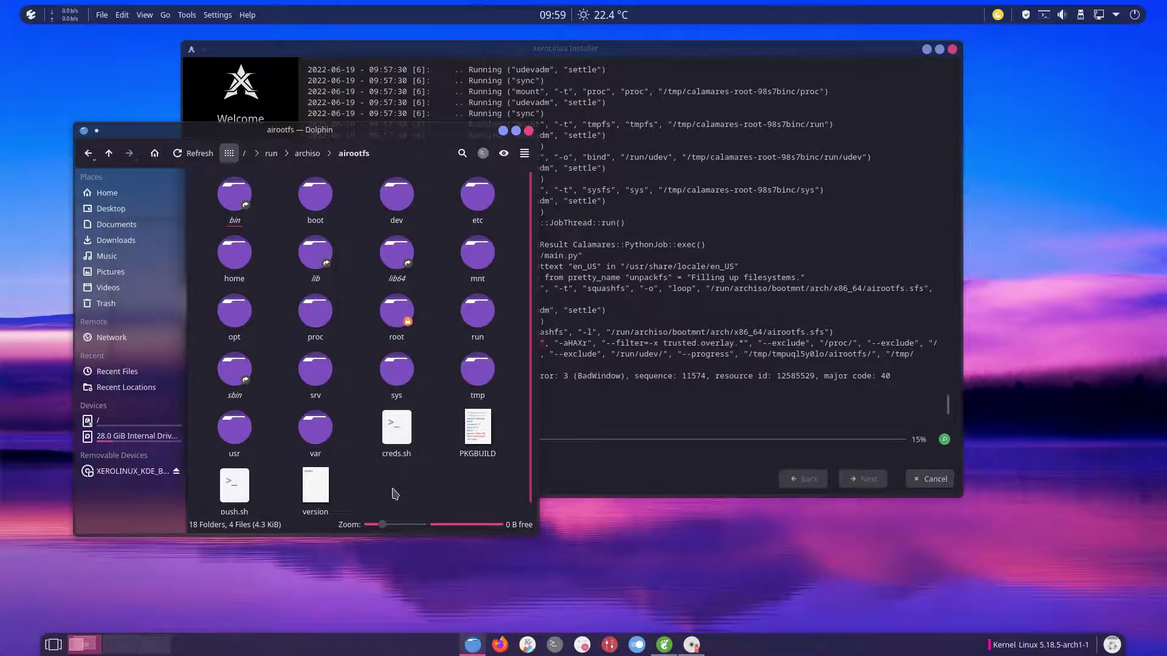
Step: Highlight the airootfs path in the install log, then open a Home tab in Dolphin
click(642, 360)
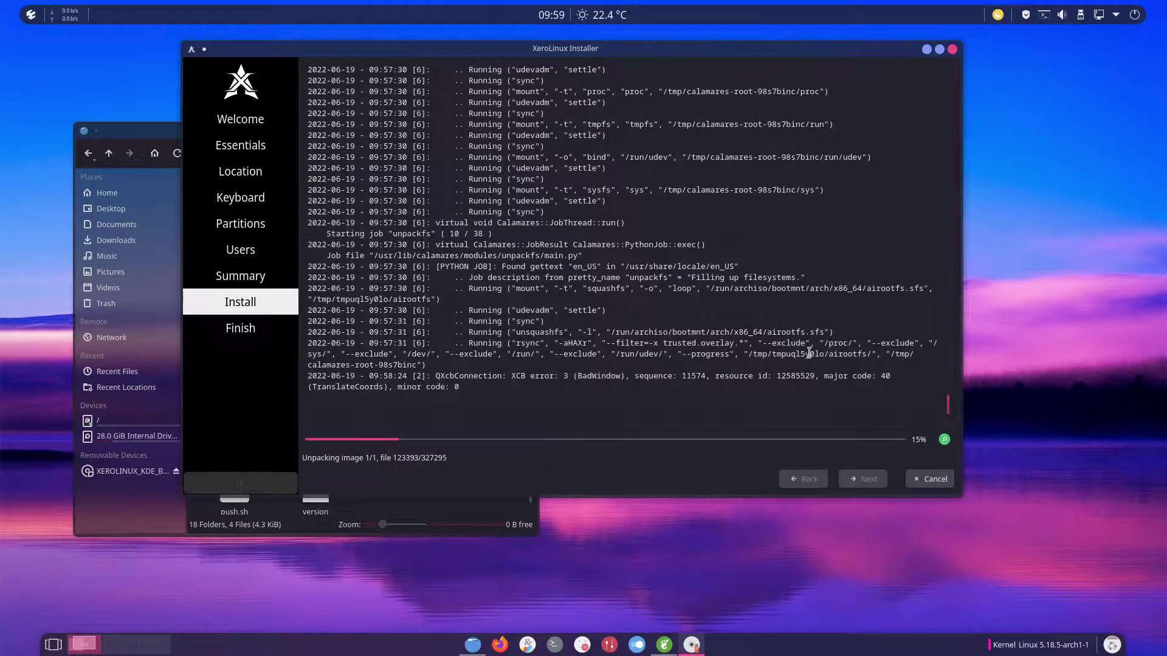
drag(747, 353, 864, 353)
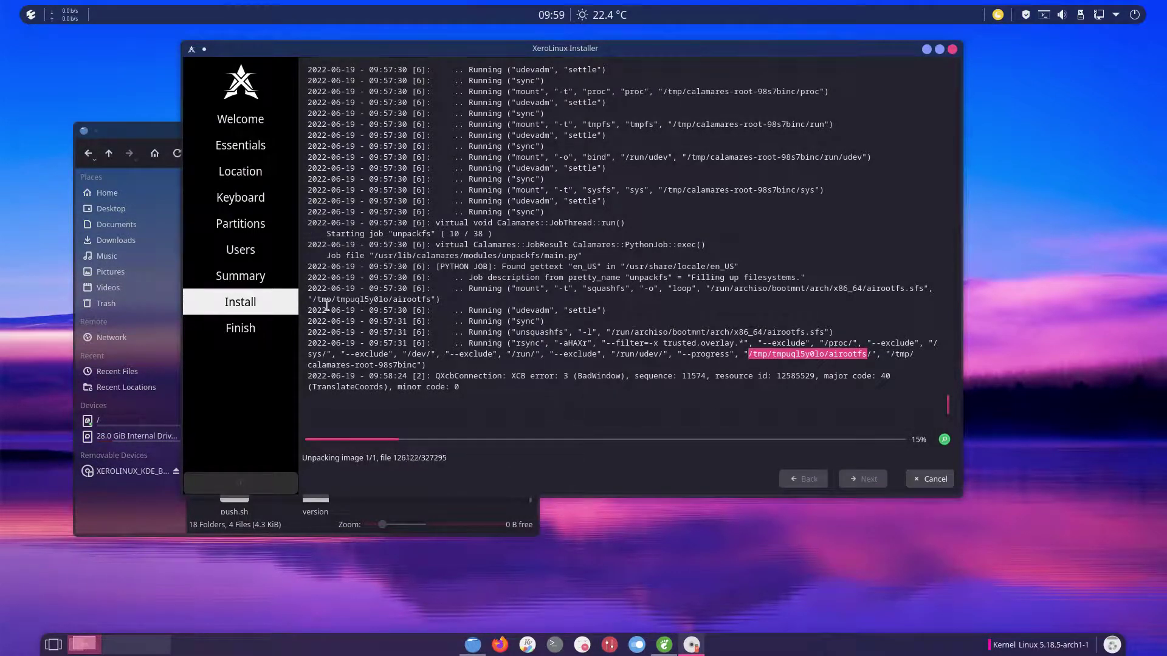
right_click(473, 644)
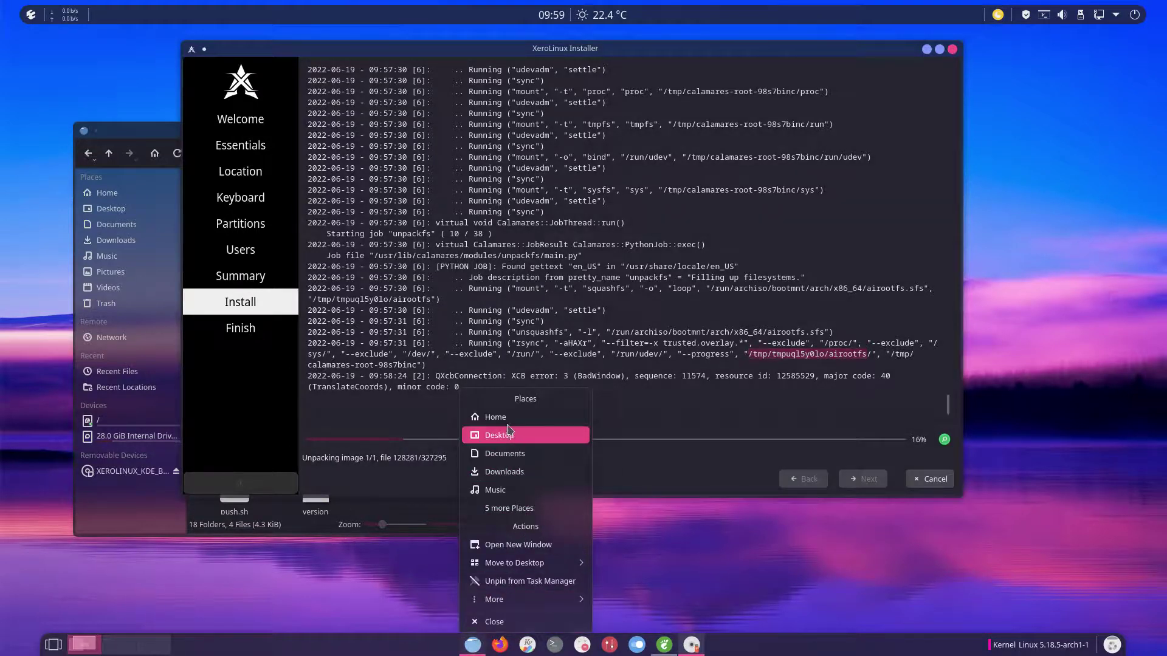
click(497, 416)
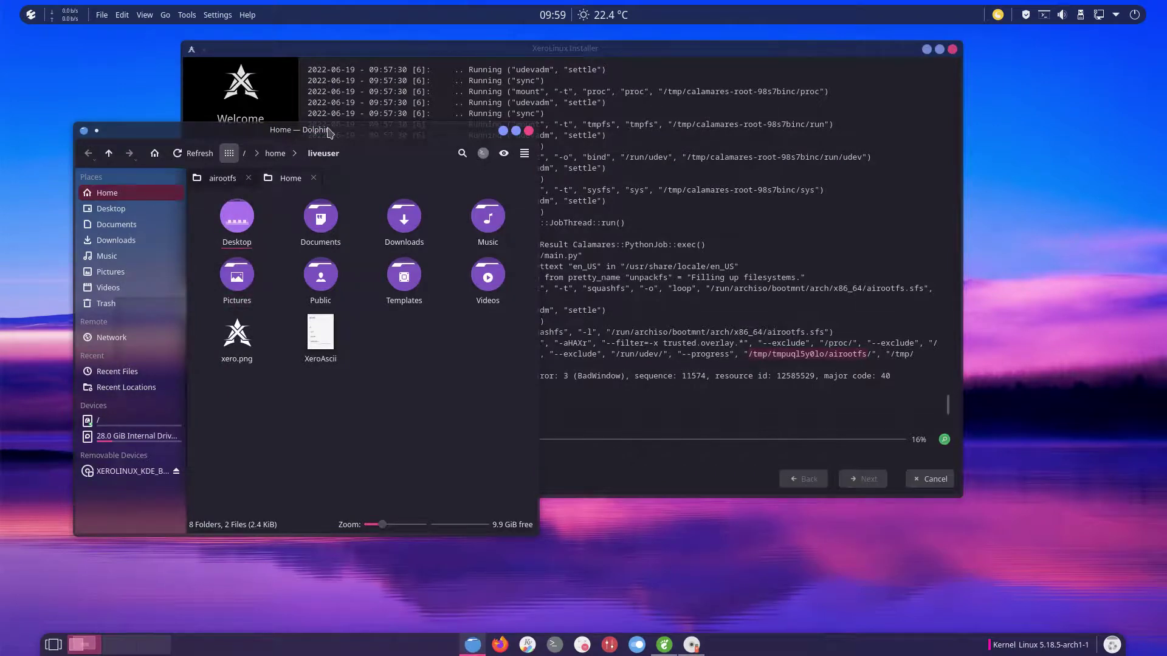
Step: Move the Dolphin window down-right and switch between the airootfs and Home tabs
drag(350, 150, 469, 255)
click(349, 289)
click(402, 289)
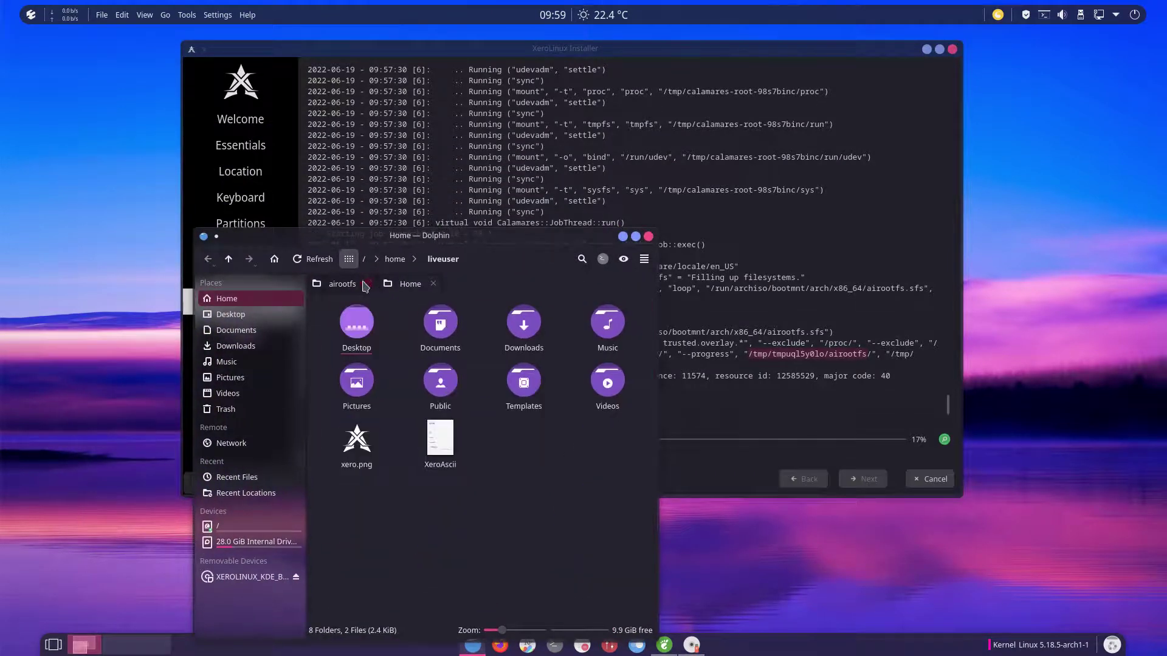
click(355, 286)
click(408, 291)
Step: Browse the 28.0 GiB drive to /tmp/calamares-root-98s7binc, peeking into its etc folder
click(254, 543)
click(243, 526)
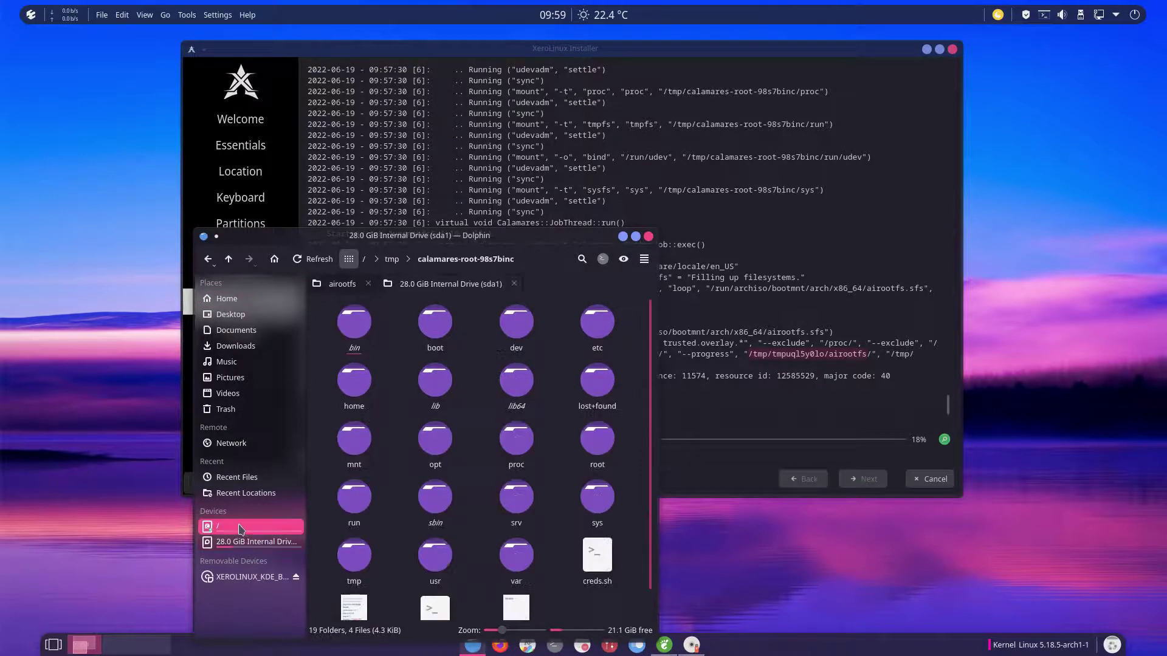
click(355, 554)
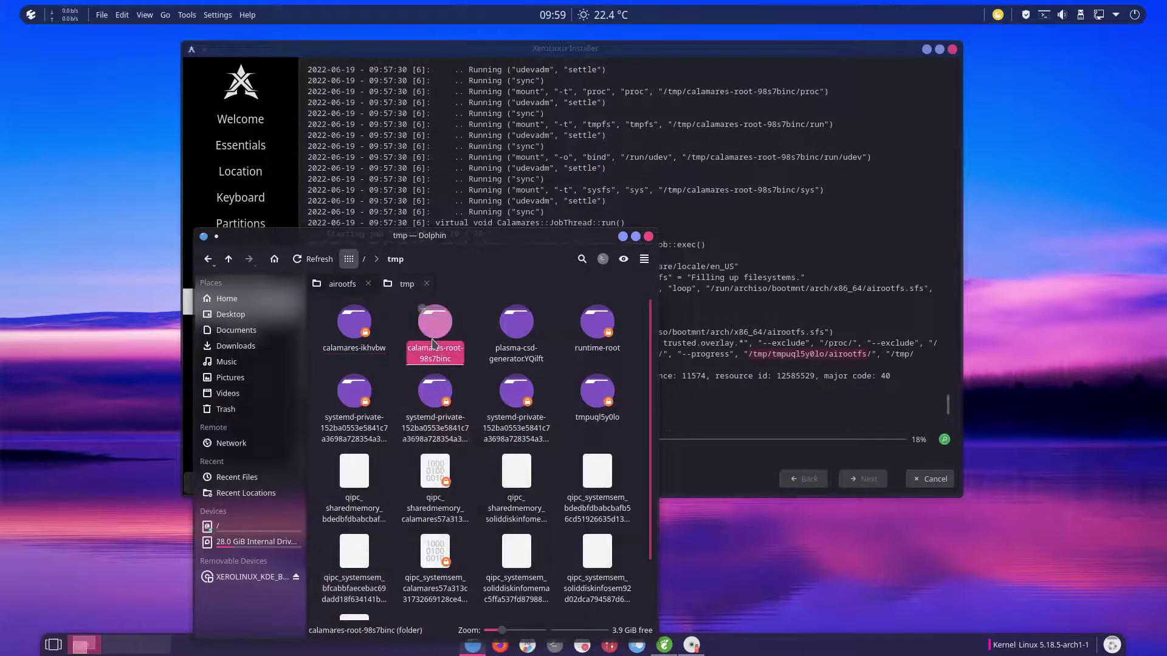
click(435, 325)
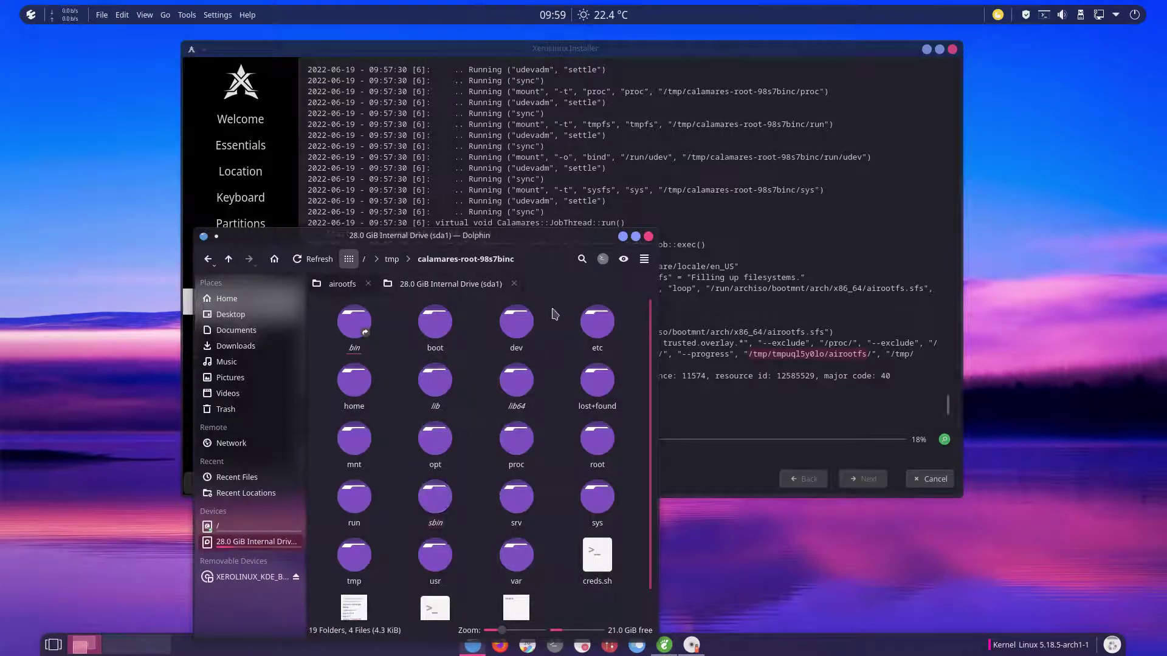
click(597, 322)
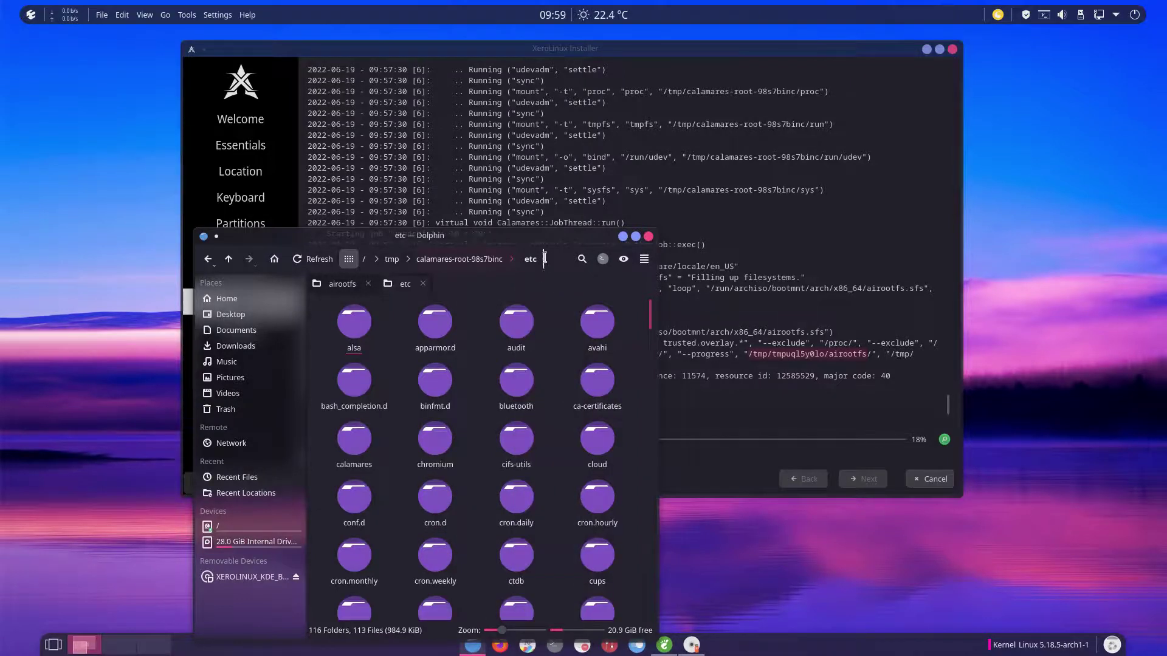
click(207, 259)
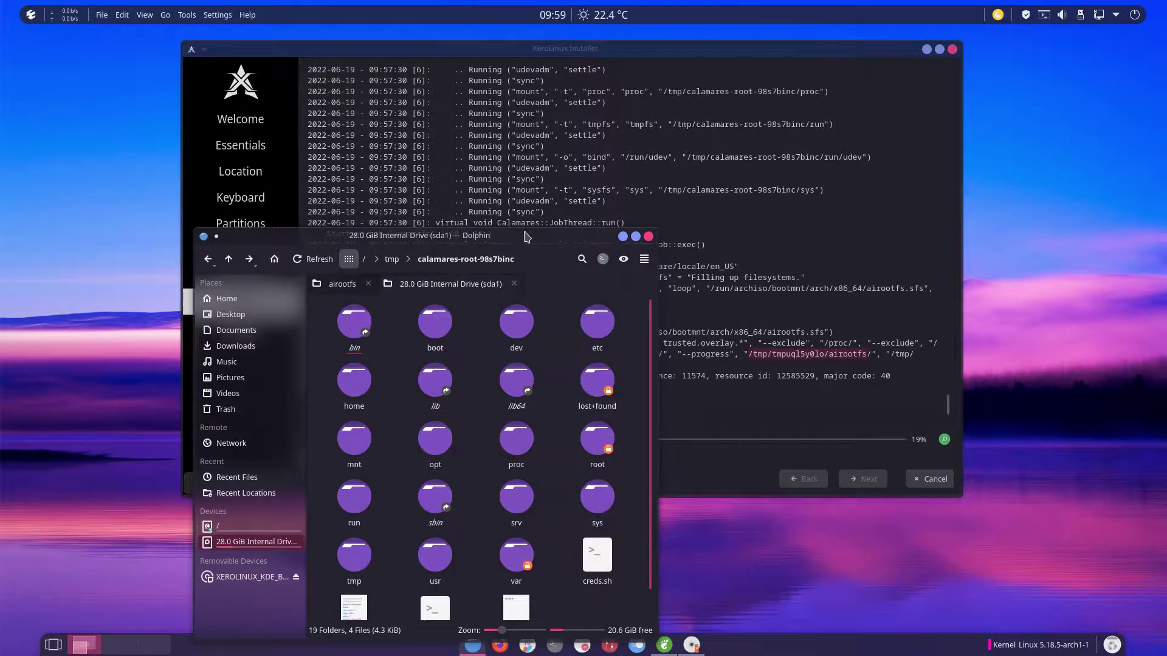
Step: Detach the internal drive tab into its own Dolphin window placed on the right
drag(526, 236, 357, 137)
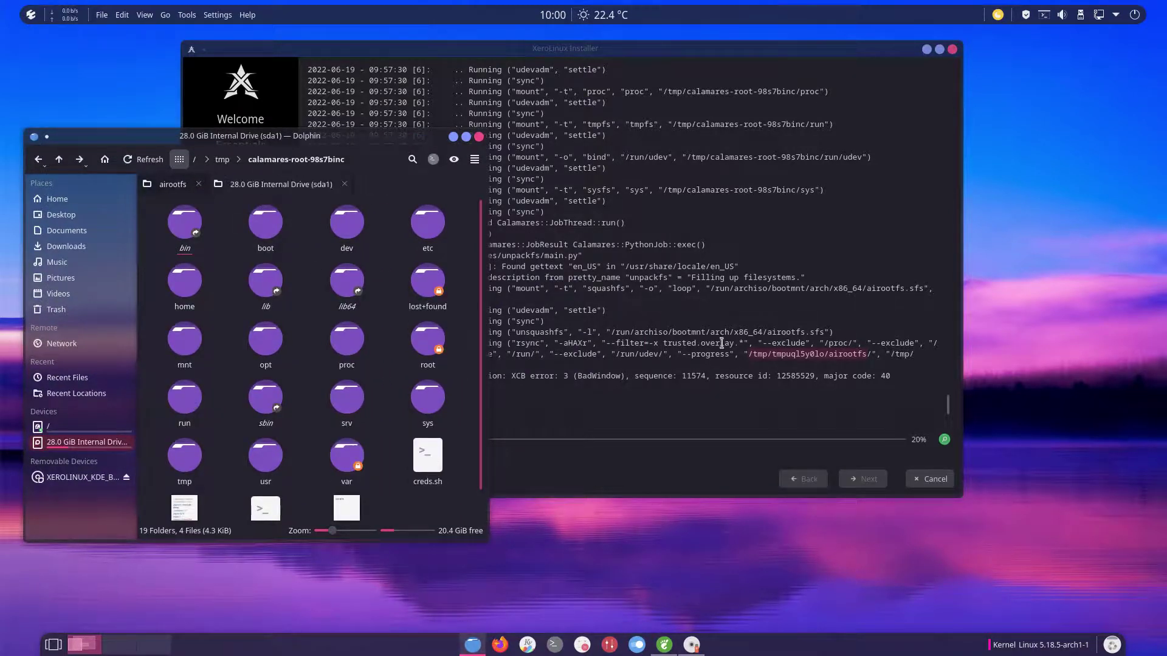
right_click(304, 182)
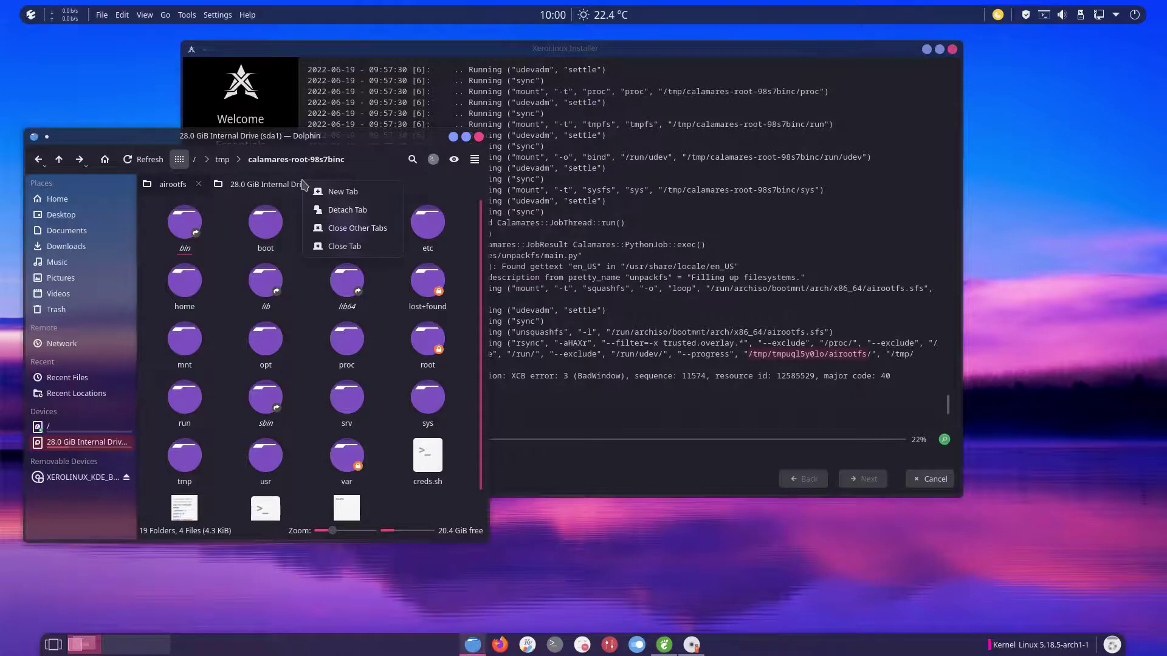
click(363, 215)
drag(560, 135, 748, 193)
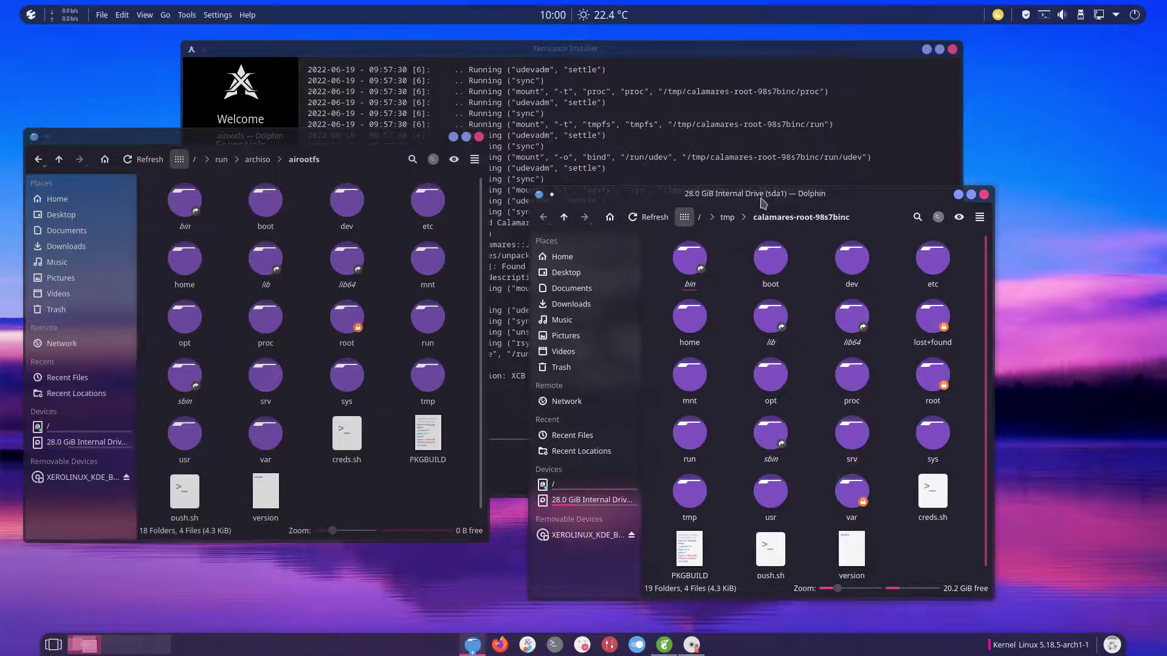
Step: Shift the right Dolphin window up-right and check the installer's progress
drag(759, 196, 911, 163)
click(589, 406)
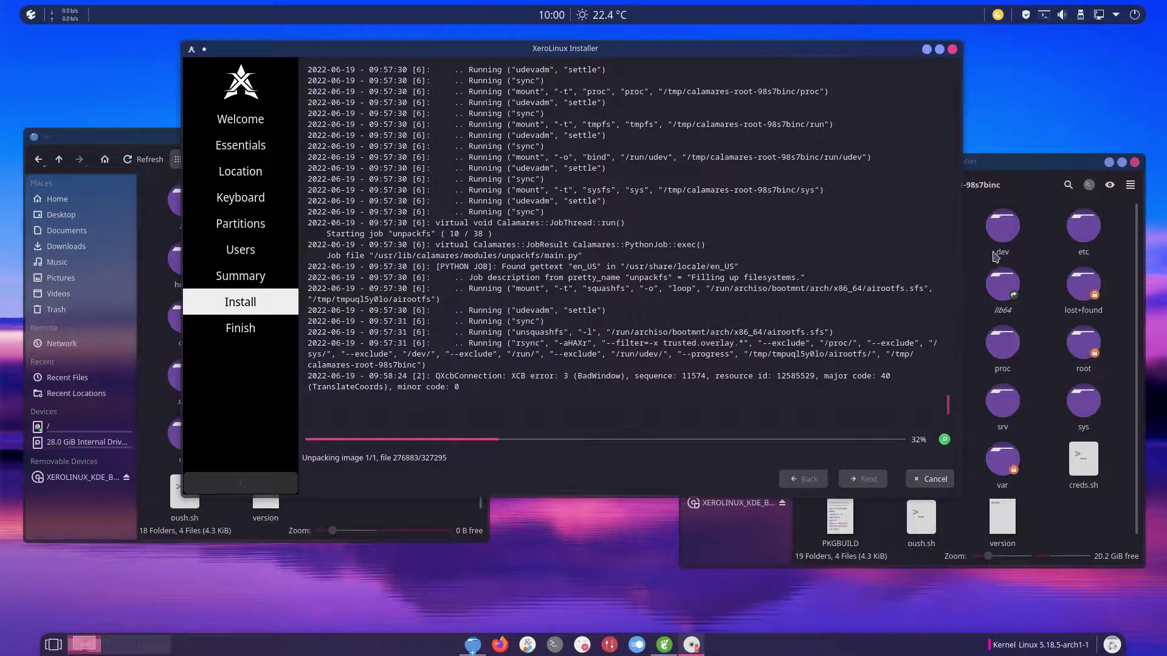
click(1042, 263)
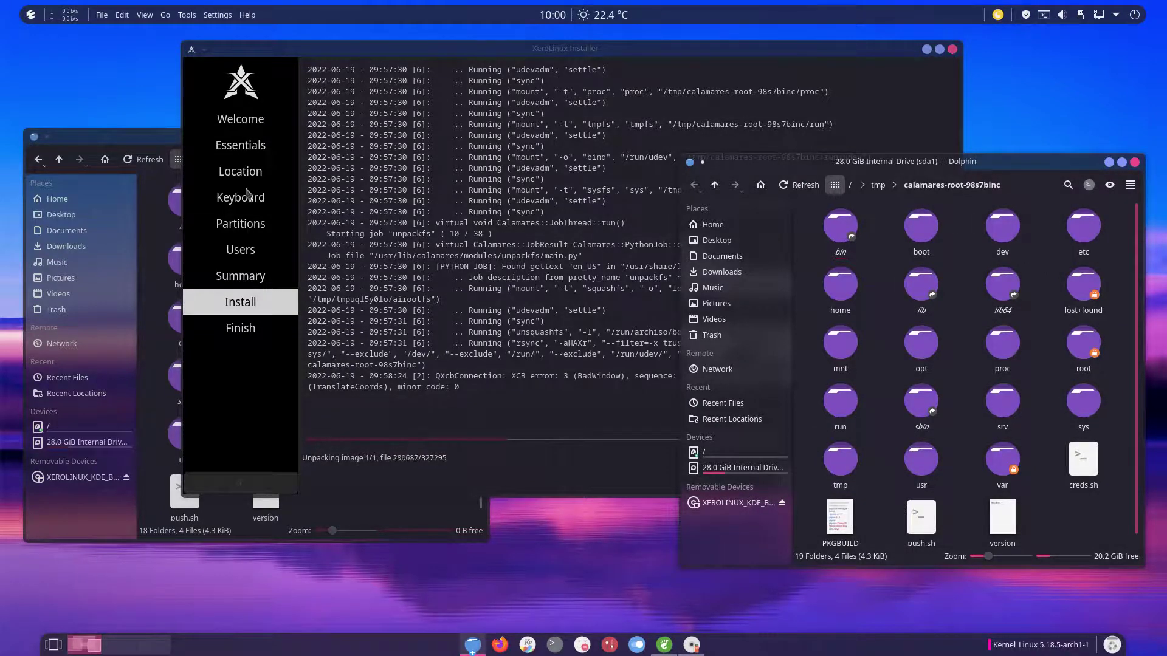
Step: In the left window open /etc/calamares and select branding, modules and settings.conf
click(71, 427)
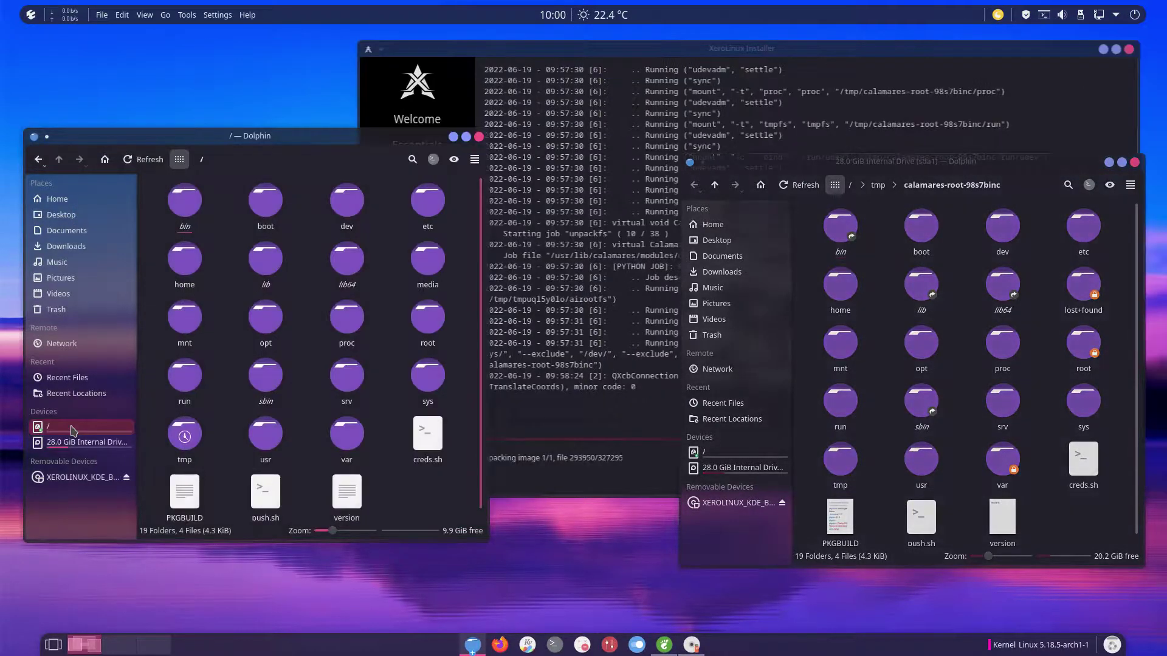
click(428, 201)
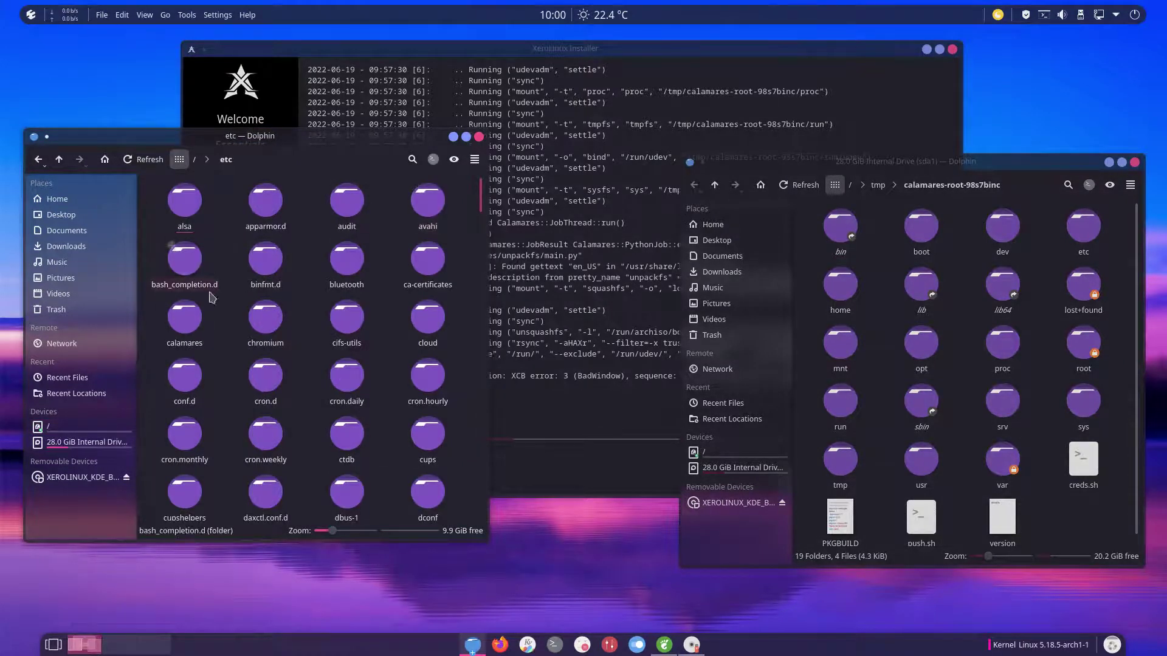
click(193, 318)
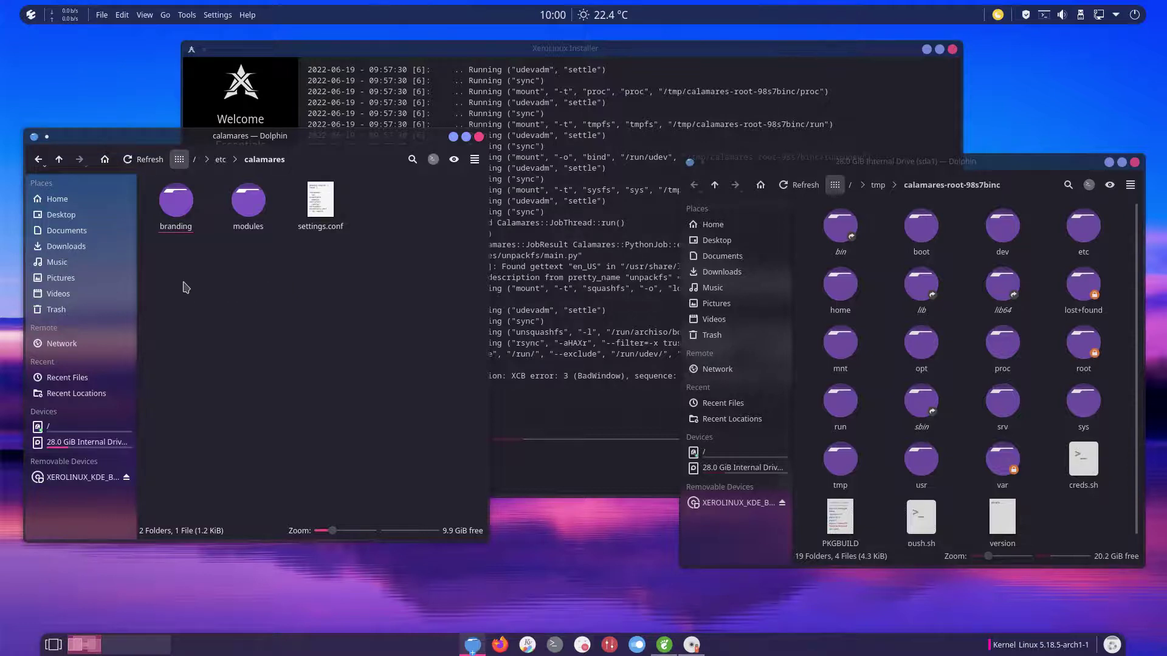
drag(163, 275, 333, 211)
mouse_move(334, 211)
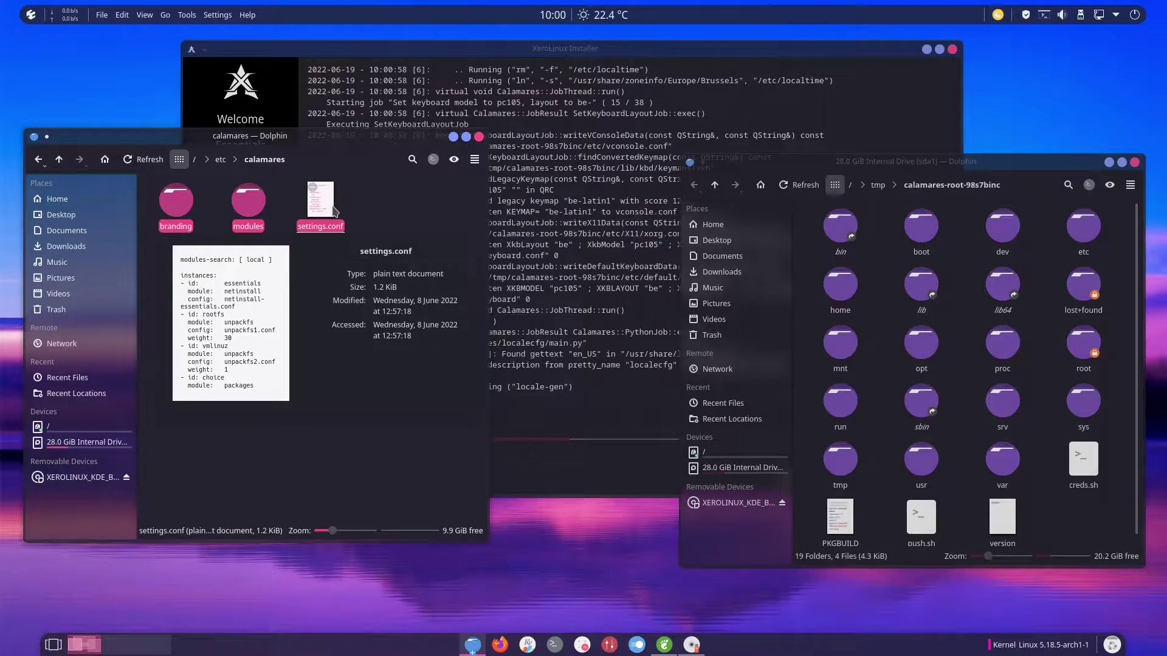
Step: Bring the installer forward and wait for the Finish page reporting Installation Completed
click(584, 258)
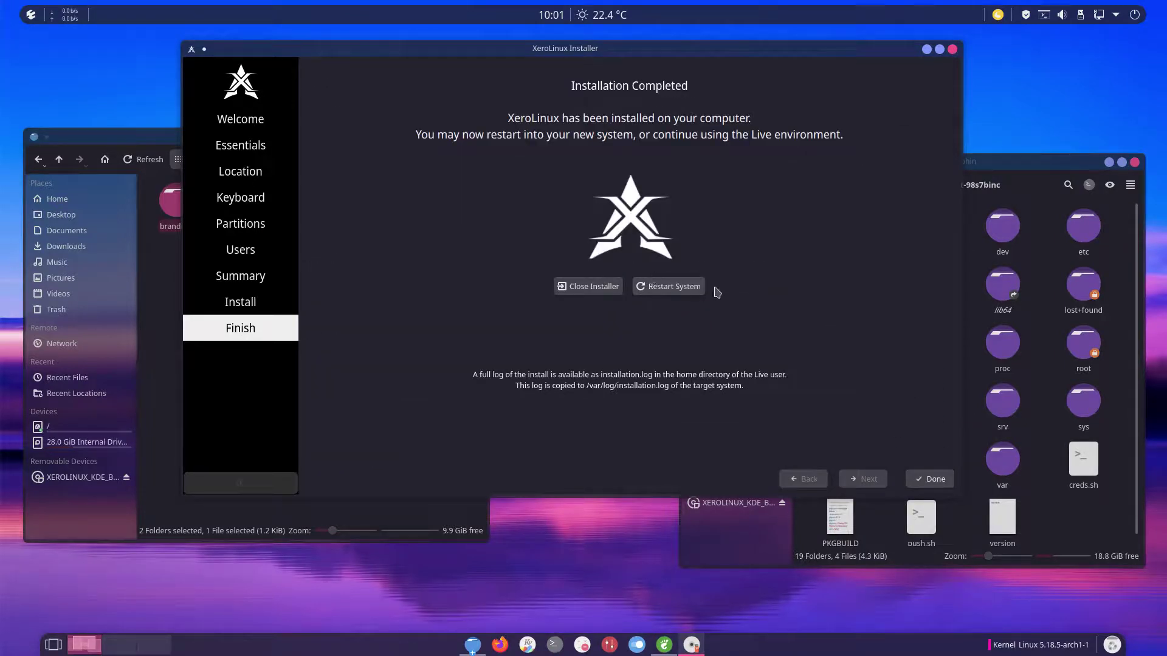
Step: Restart the system, choose Boot existing OS, and boot XeroLinux straight from GRUB
click(682, 288)
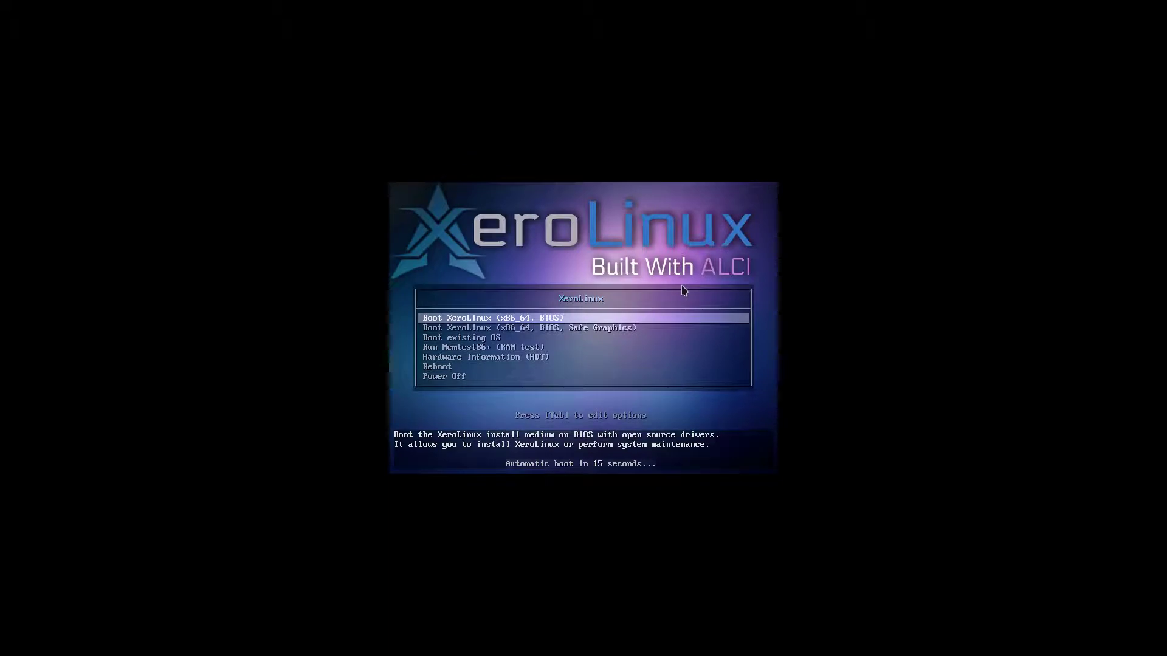
key(Down)
key(Down)
key(Return)
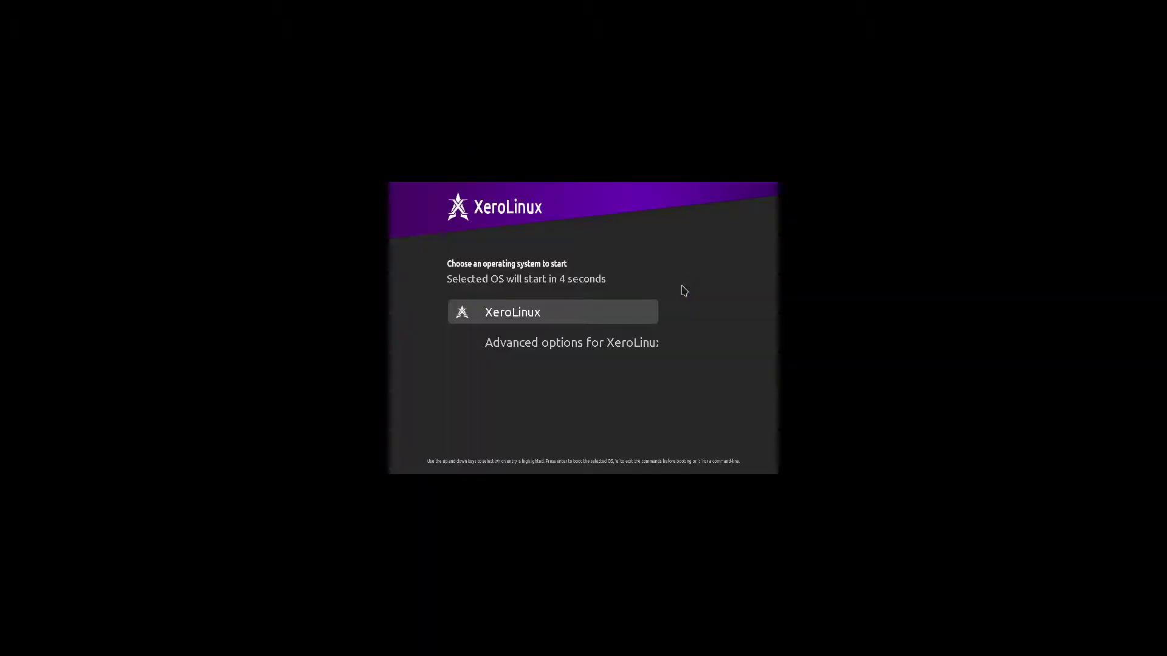
key(Return)
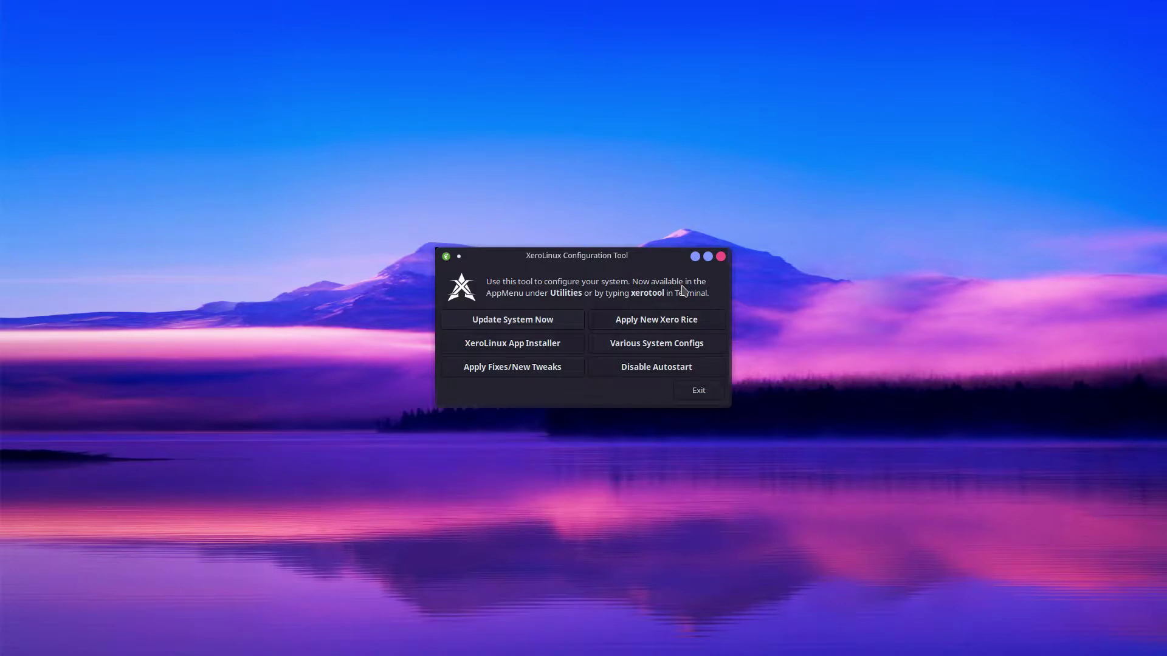
Step: Exit the Configuration Tool, open Konsole from the dock, move it up, and select the 1299 package count
click(703, 391)
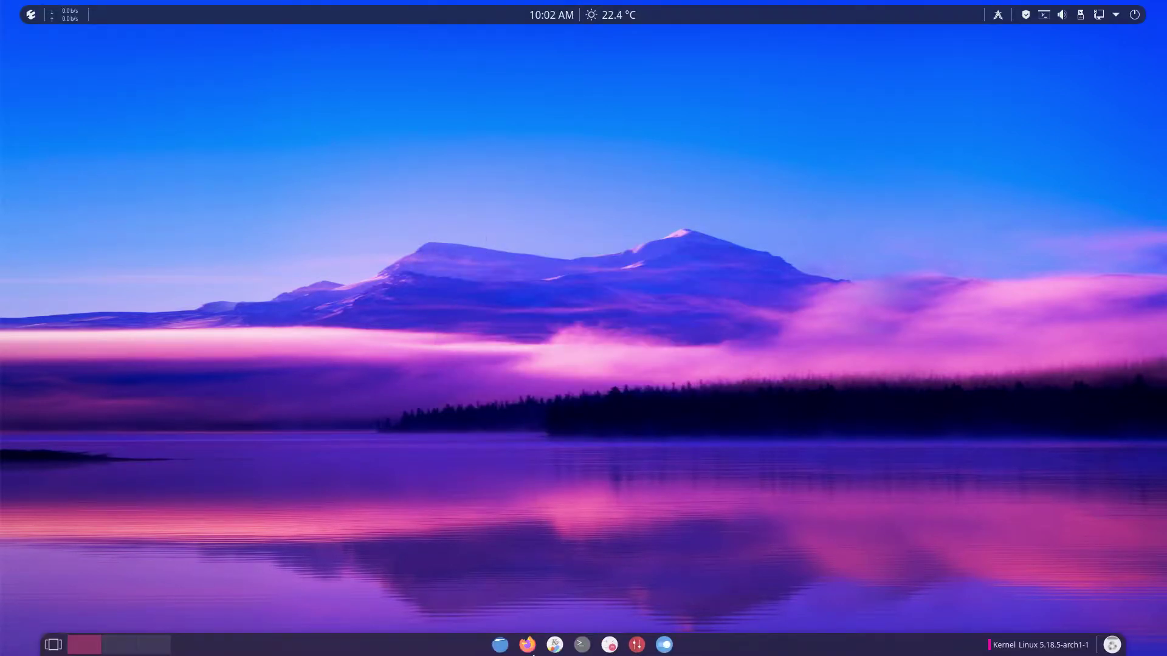
click(582, 644)
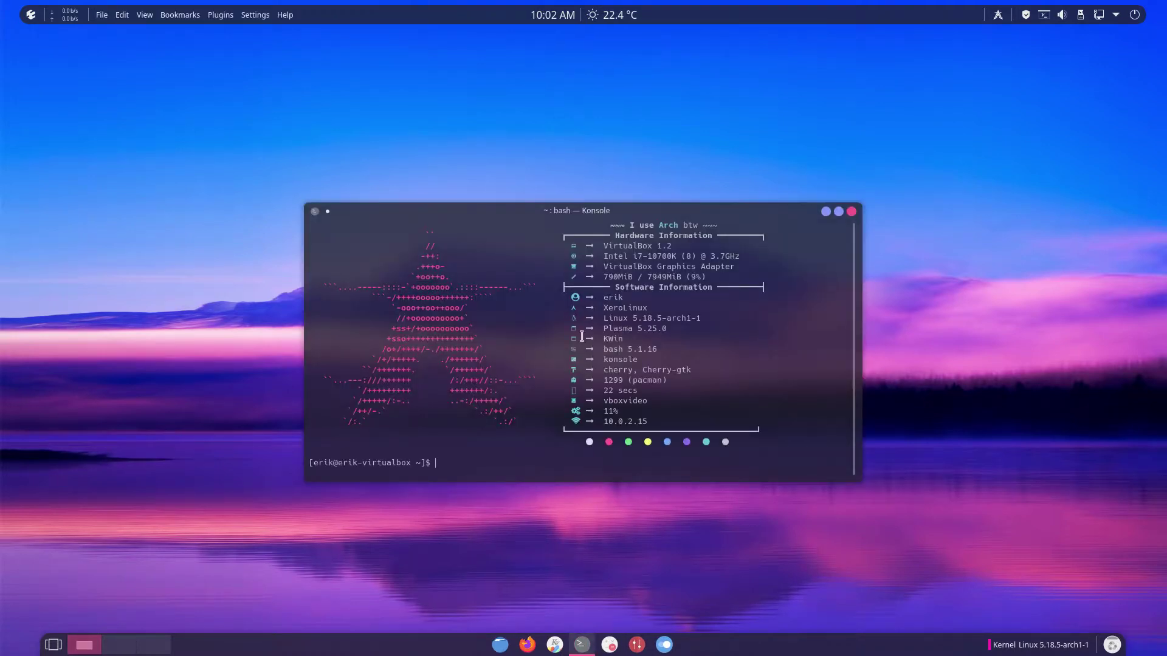
drag(613, 220, 590, 103)
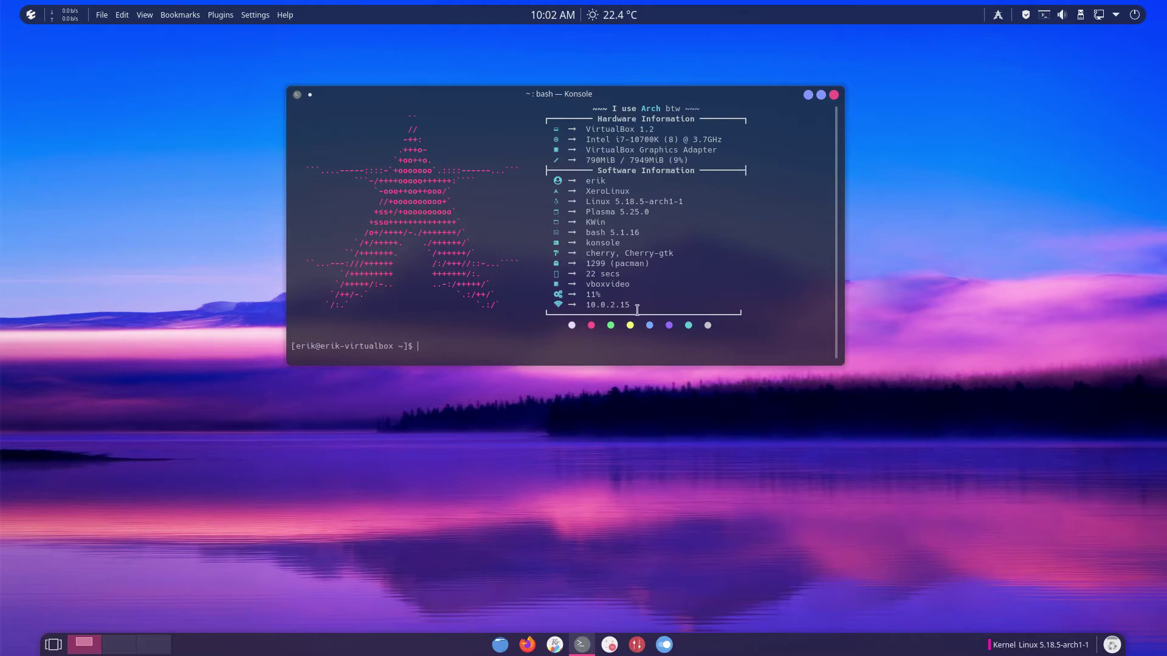
double_click(594, 263)
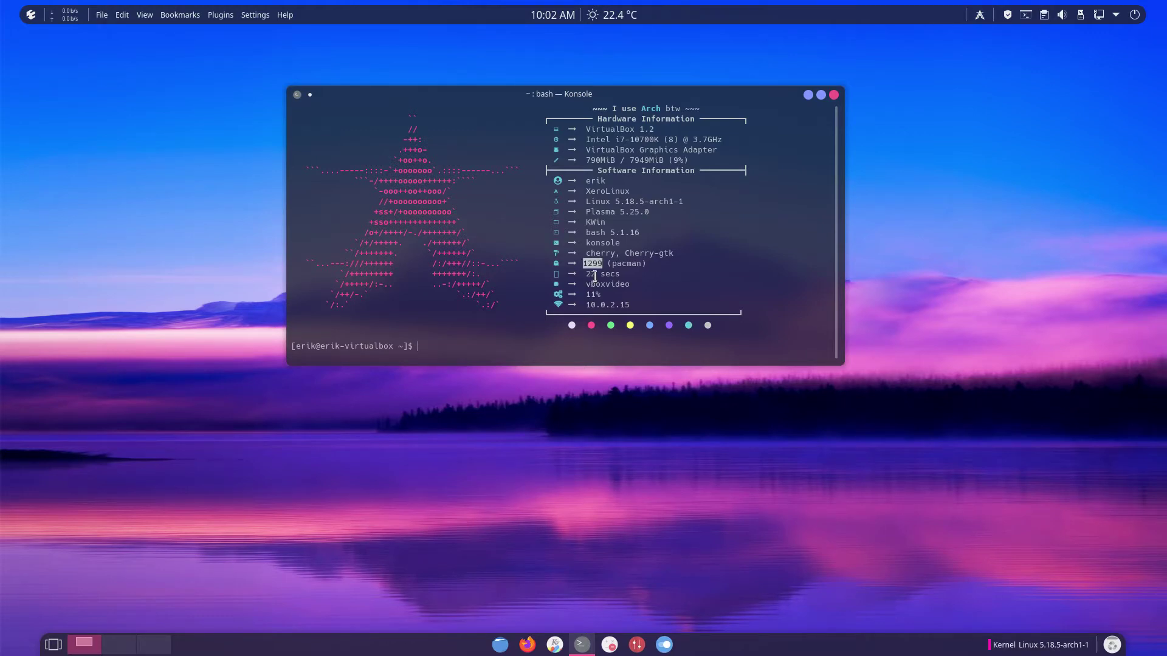
click(596, 279)
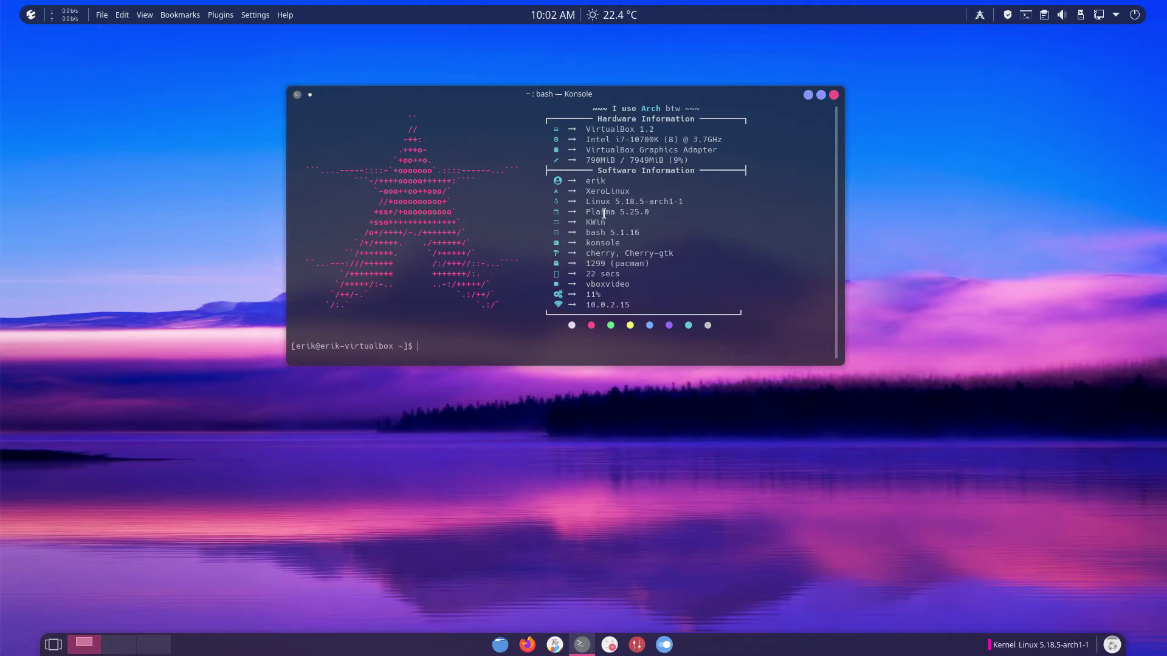